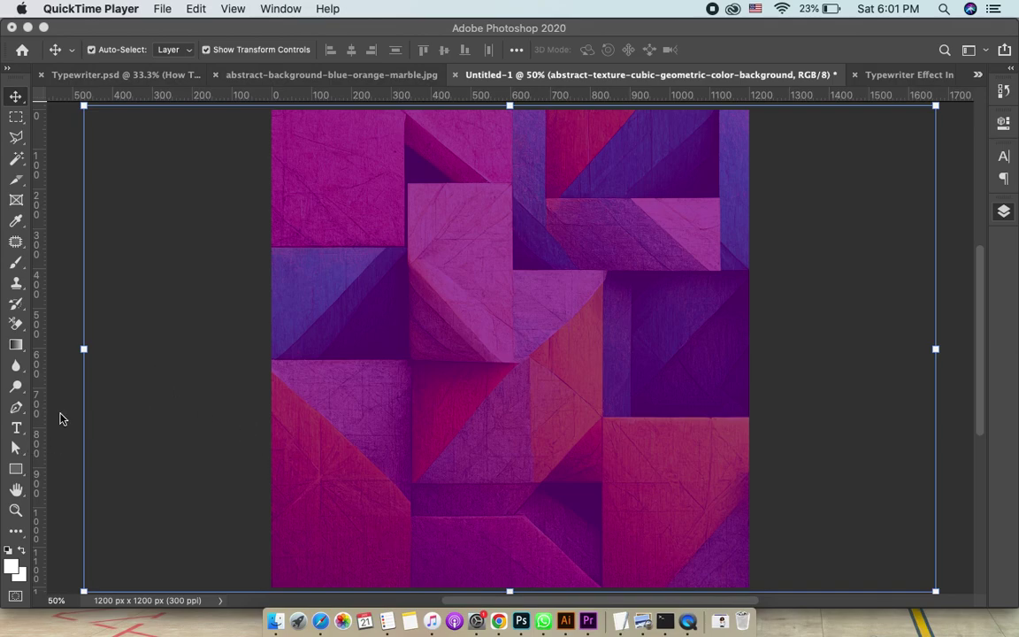
Step: Type the title 'How To Create and Export a Carousel' in a new text box above centre
left_click(15, 430)
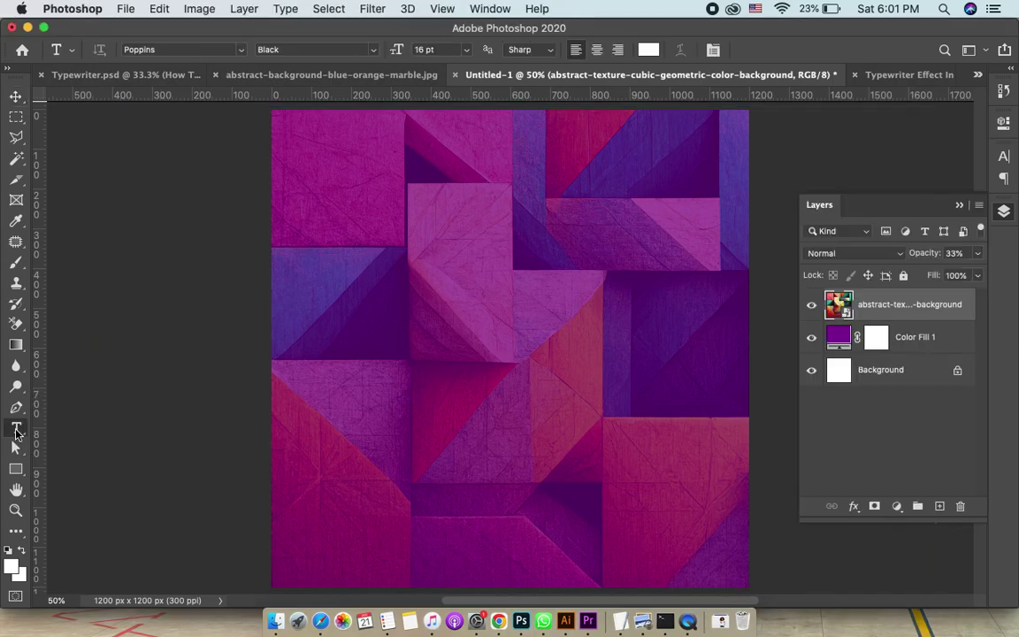
left_click(440, 235)
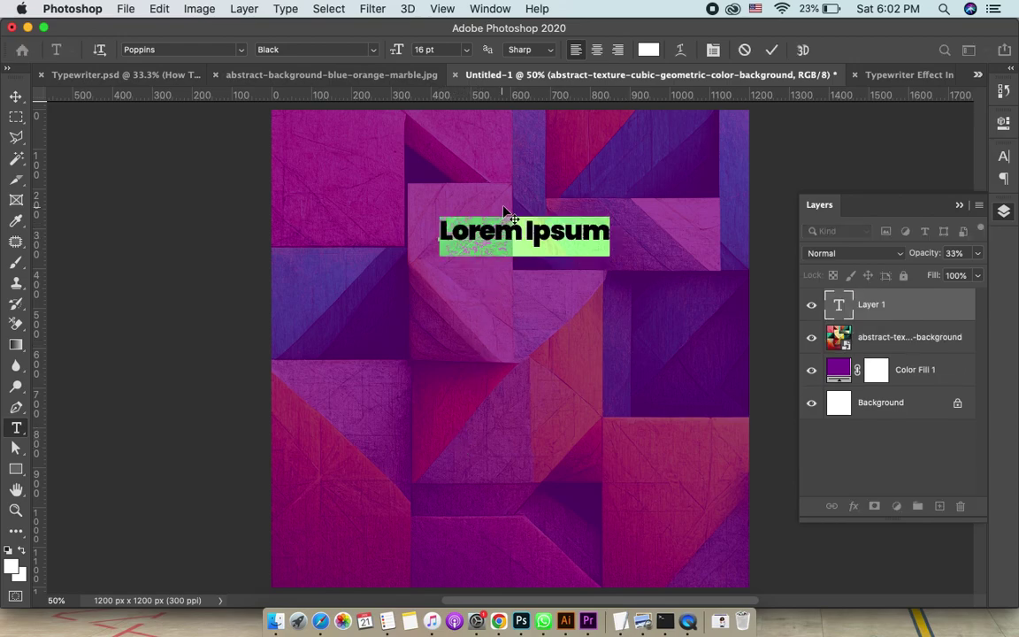
type("H")
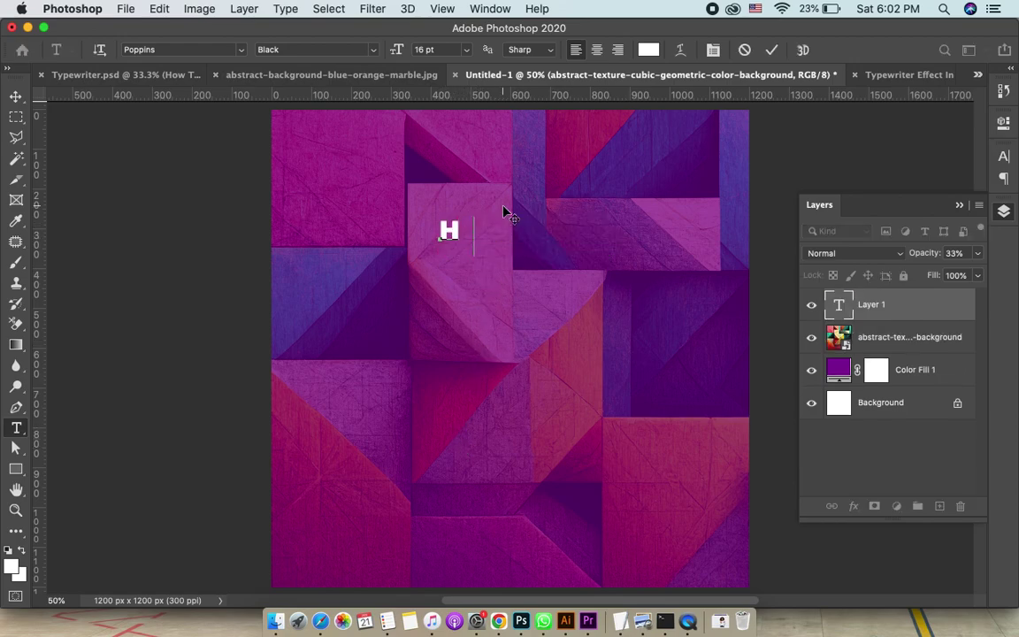
type("ow To Create")
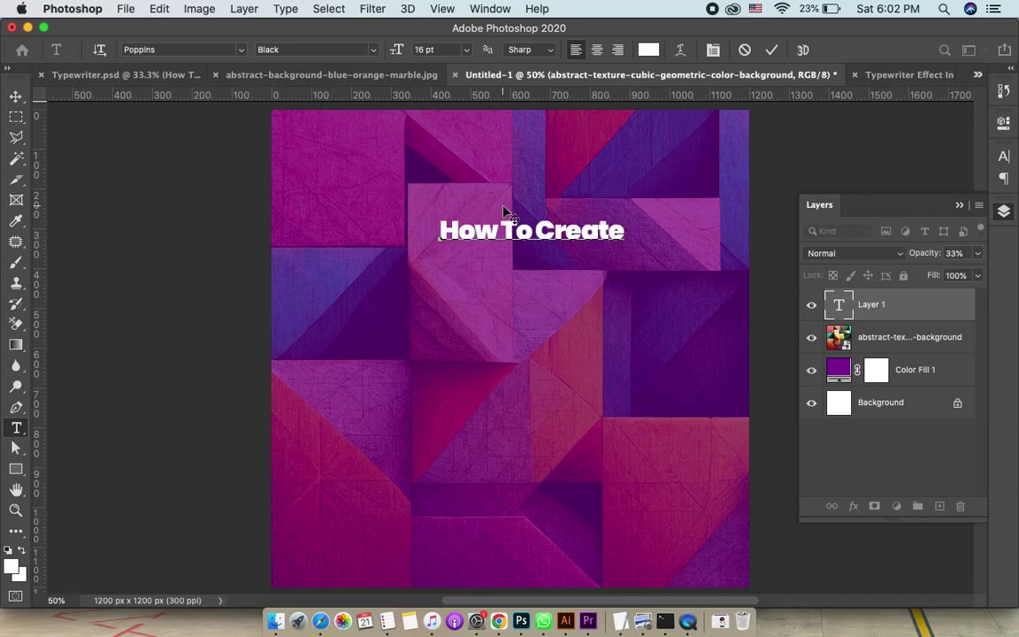
key("Return")
type("and Ex")
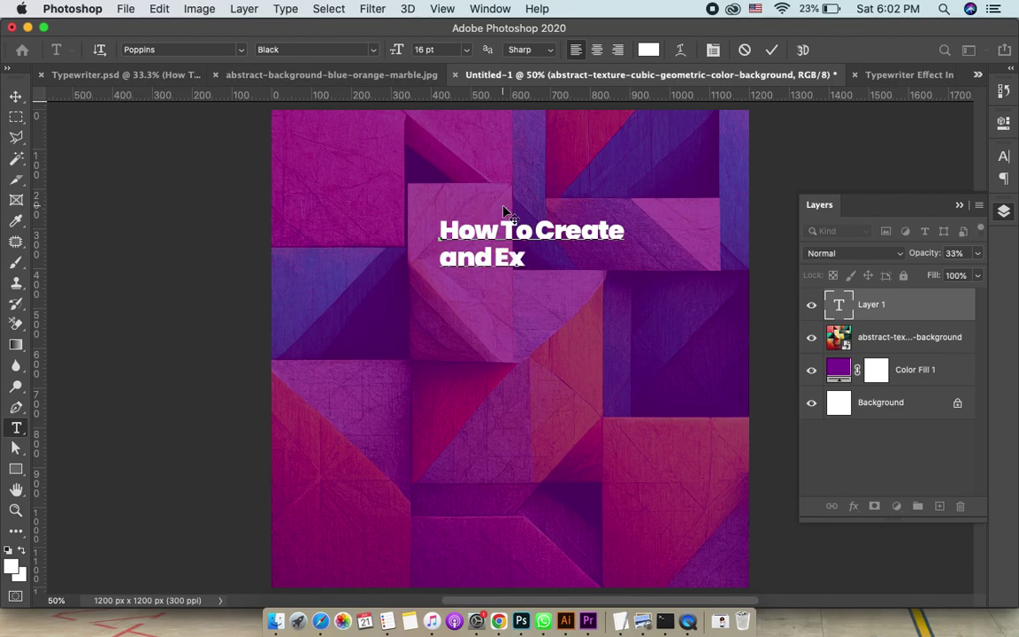
type("port ")
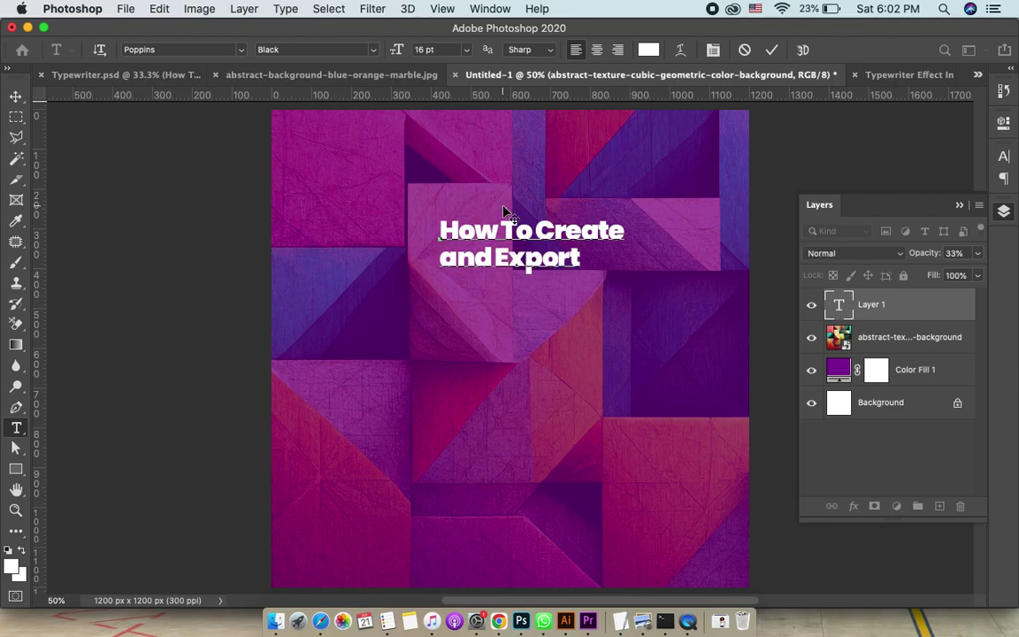
type("a Cae")
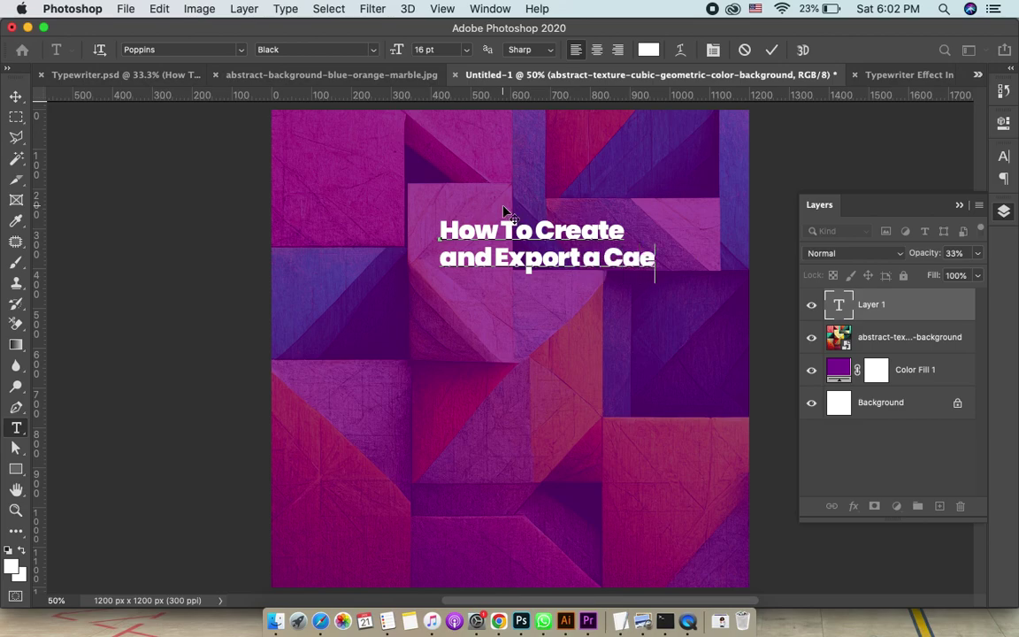
key("BackSpace")
type("rousel")
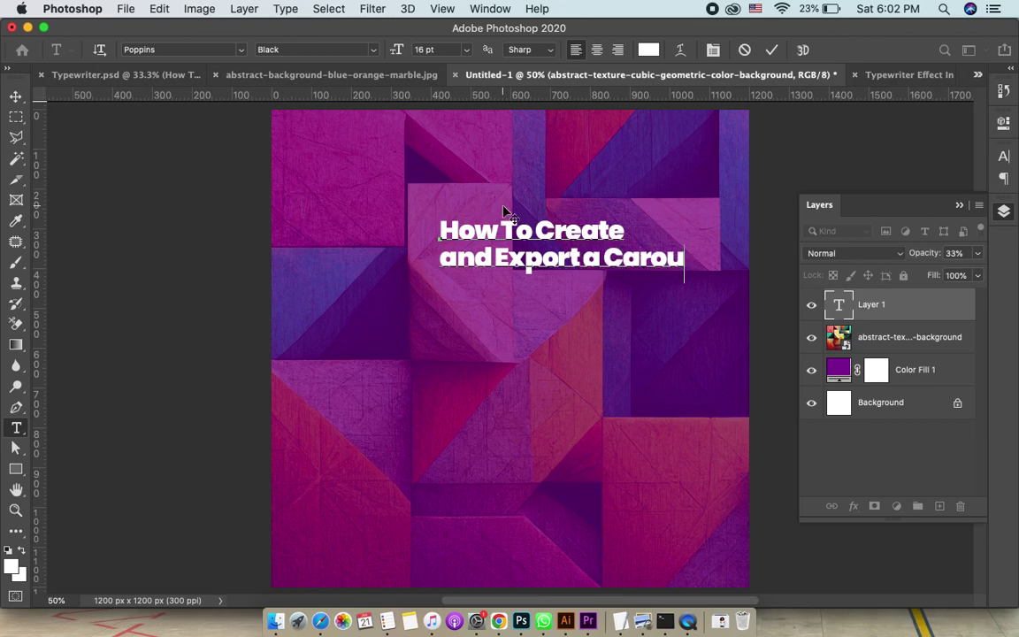
Step: Rearrange the line breaks so the title runs across four lines
key("Left")
key("Left")
key("Left")
key("Left")
key("Left")
key("Left")
key("Left")
key("Left")
key("BackSpace")
key("Return")
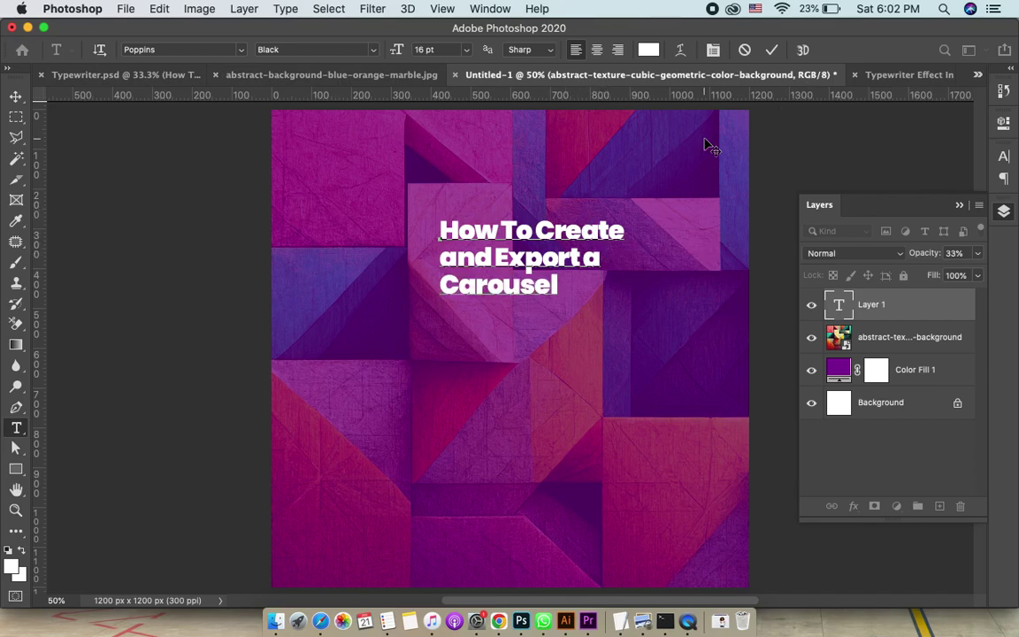
left_click(536, 228)
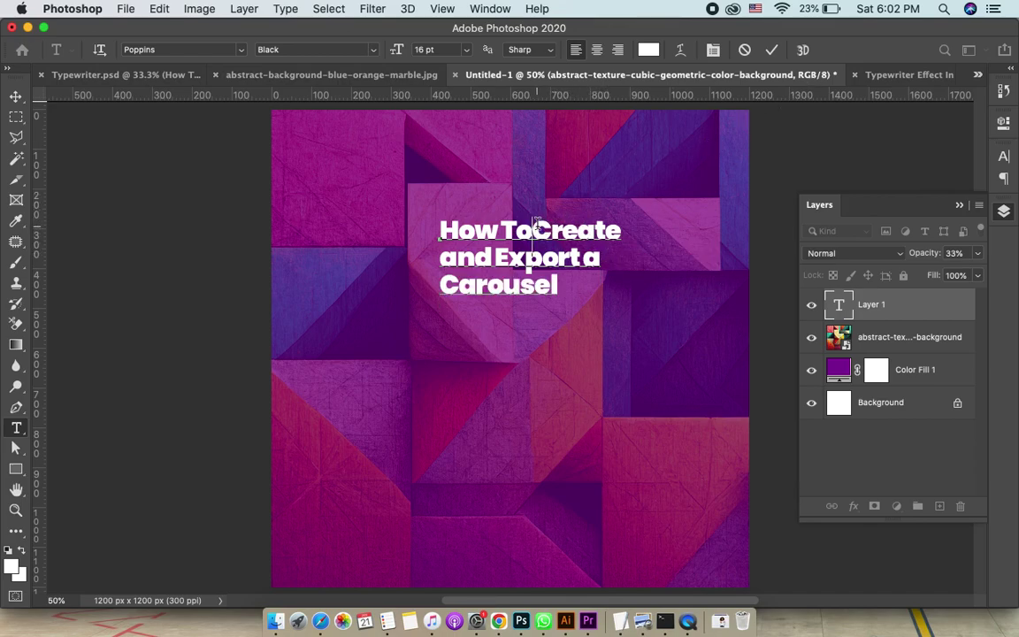
key("BackSpace")
key("Return")
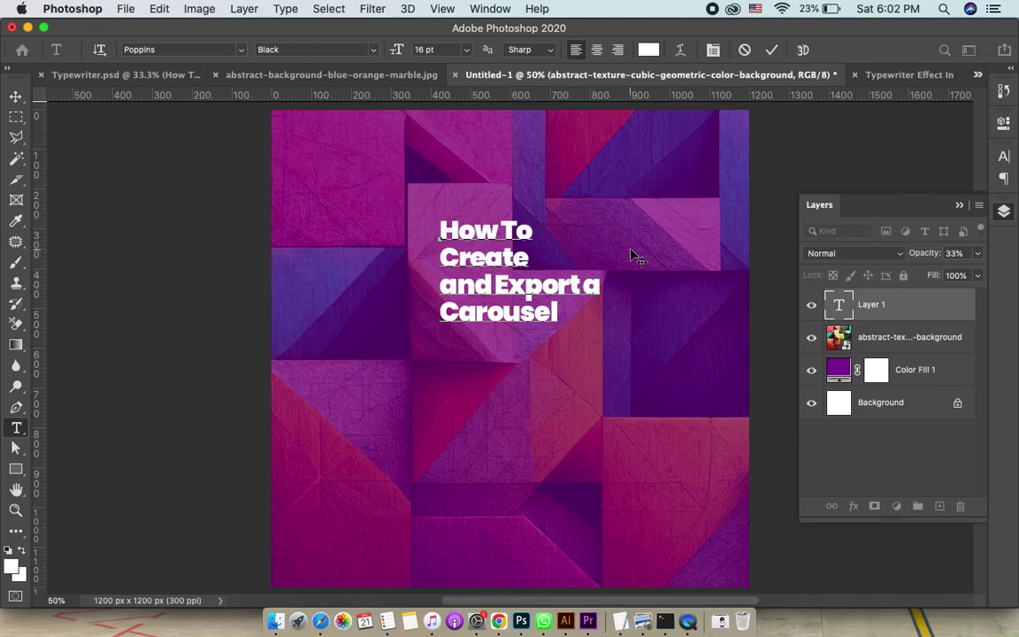
left_click(583, 283)
key("BackSpace")
key("Return")
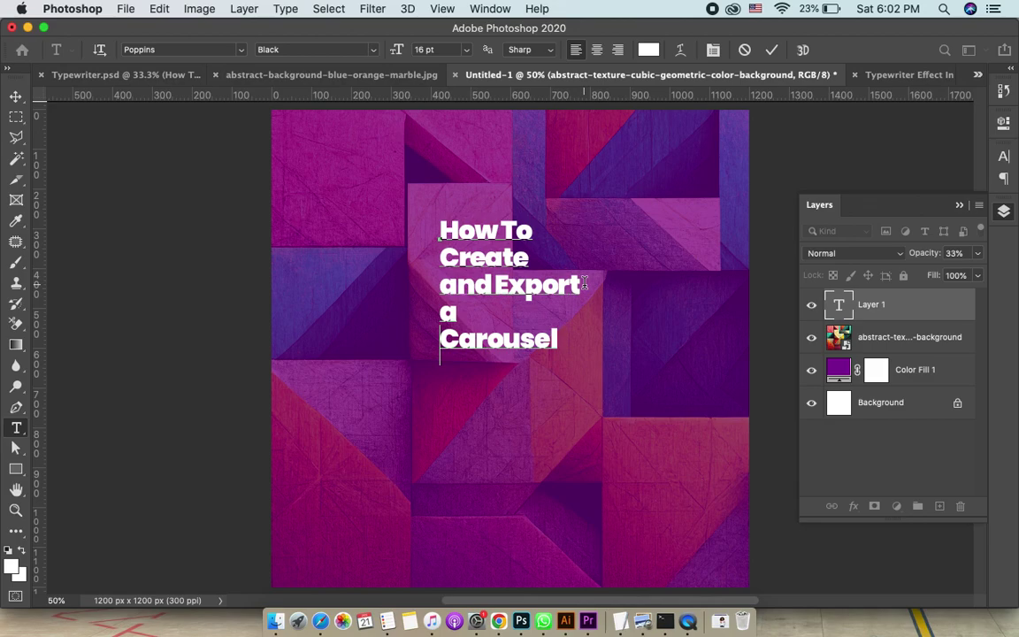
key("BackSpace")
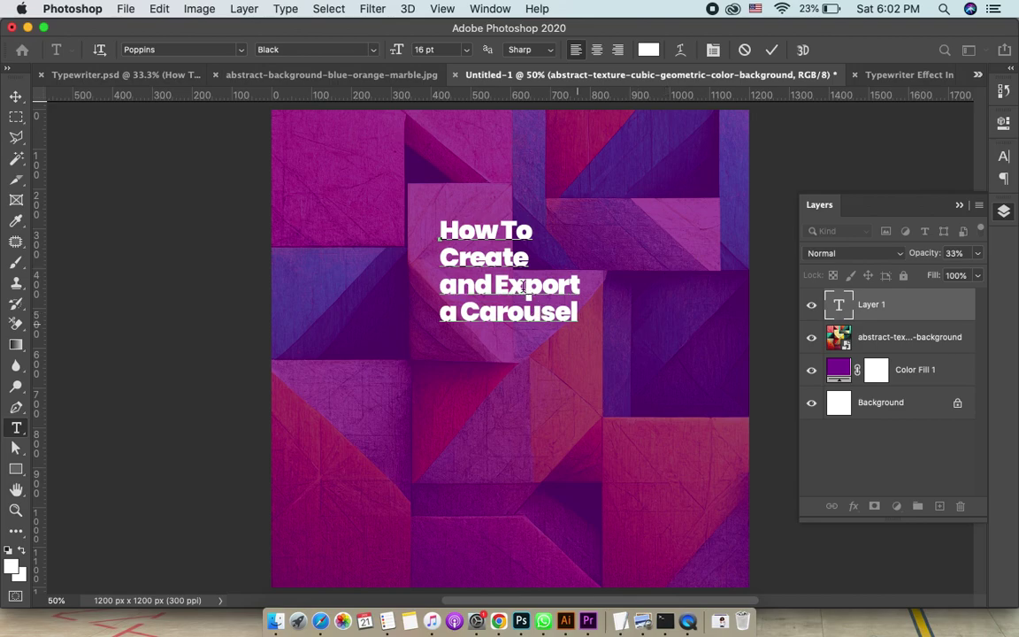
Step: Scale the title to about 199% and position it near the canvas centre
left_click(15, 97)
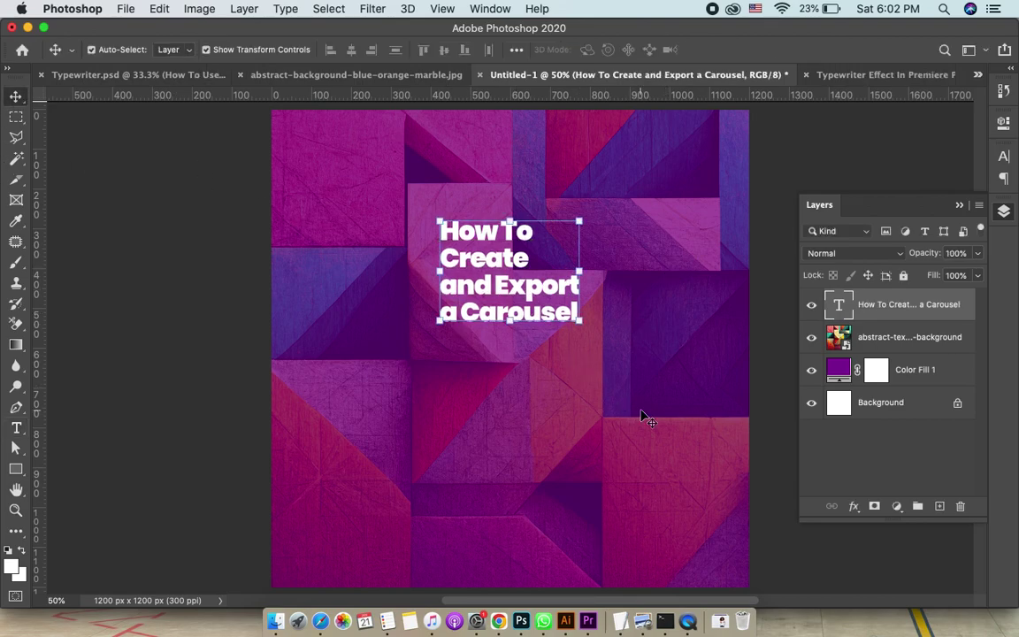
left_click_drag(577, 321, 693, 409)
left_click_drag(553, 286, 415, 169)
left_click_drag(501, 256, 460, 325)
key("Return")
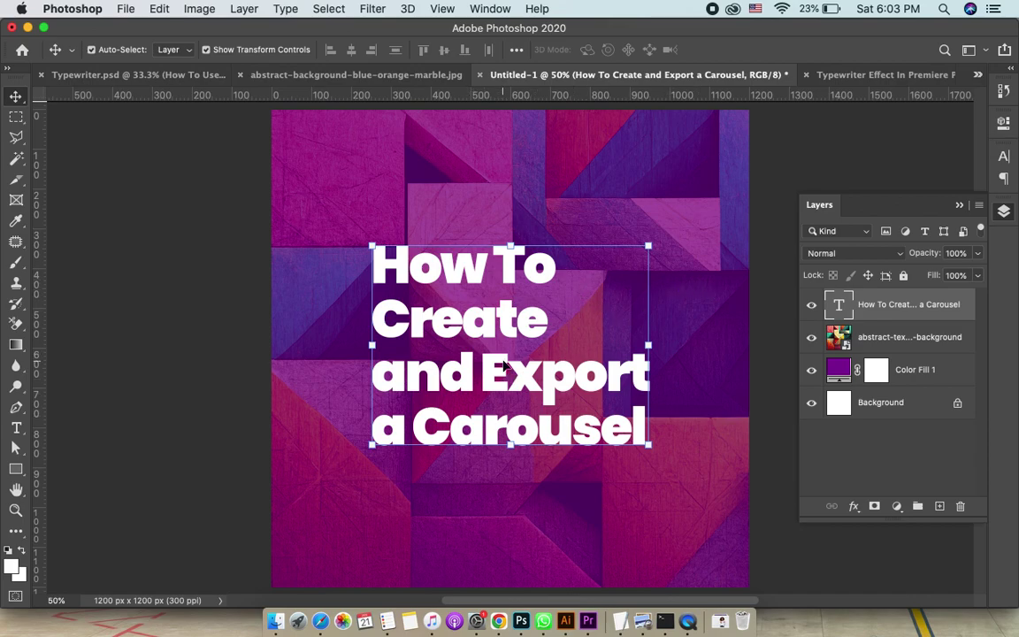
left_click_drag(504, 366, 495, 393)
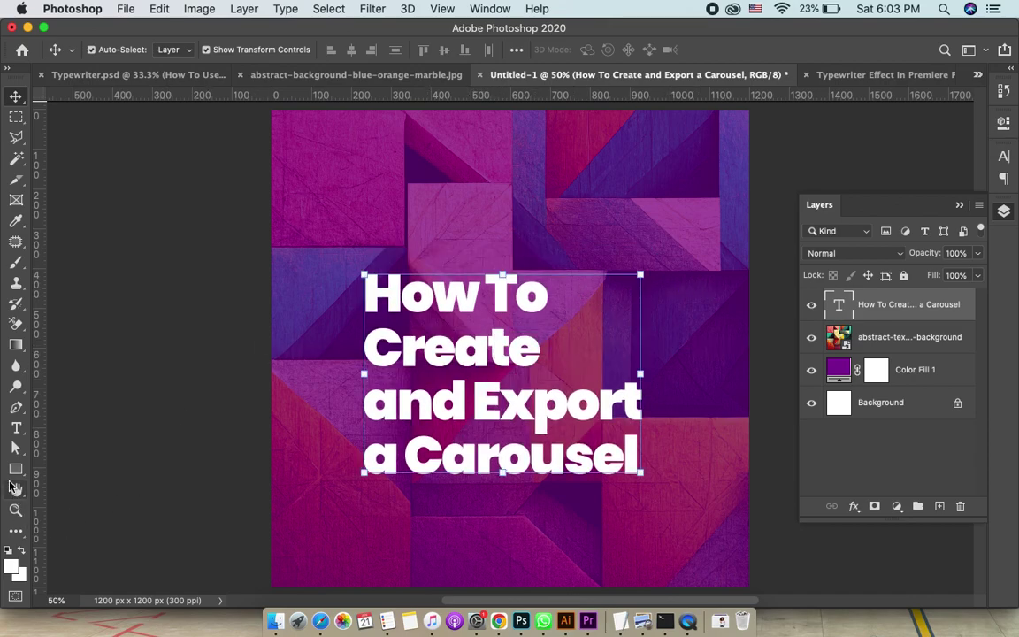
Step: Draw a 138 px square above the title, fill it orange, and shift it down-right
left_click(15, 468)
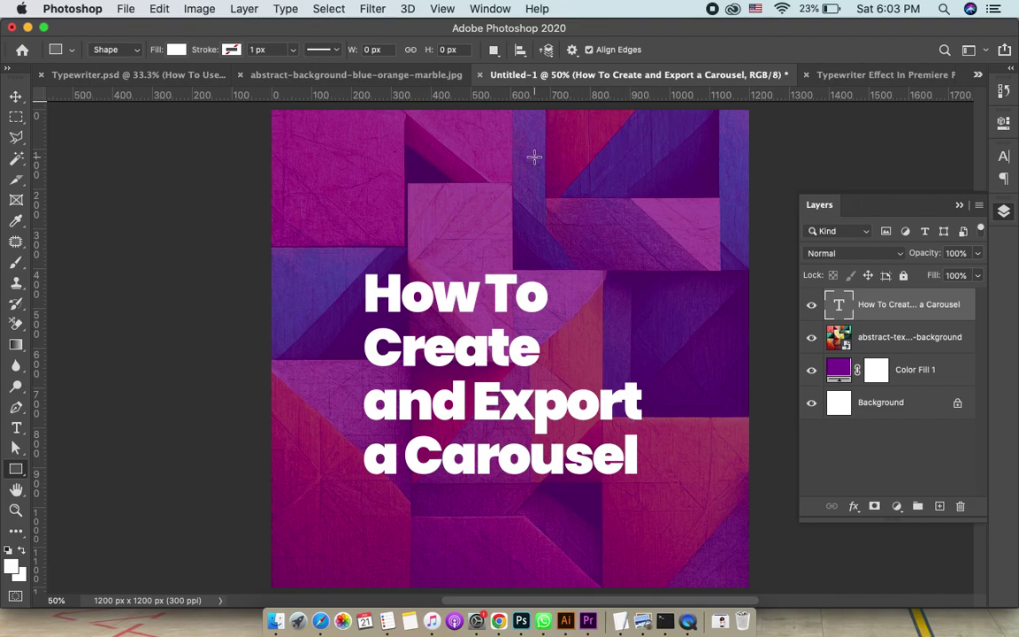
left_click_drag(534, 156, 593, 210)
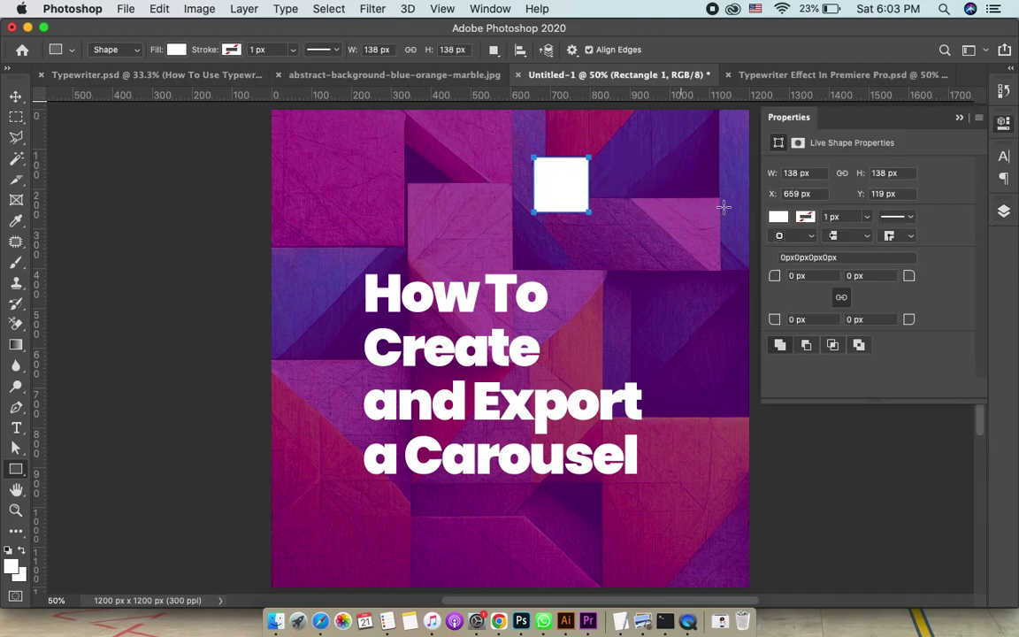
left_click(778, 216)
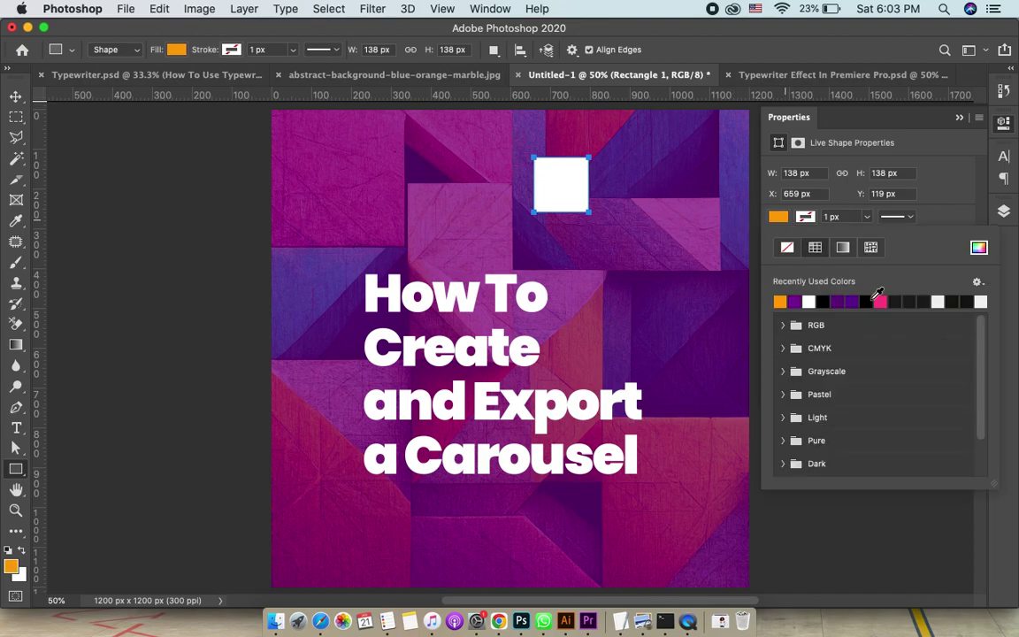
left_click(864, 301)
key("v")
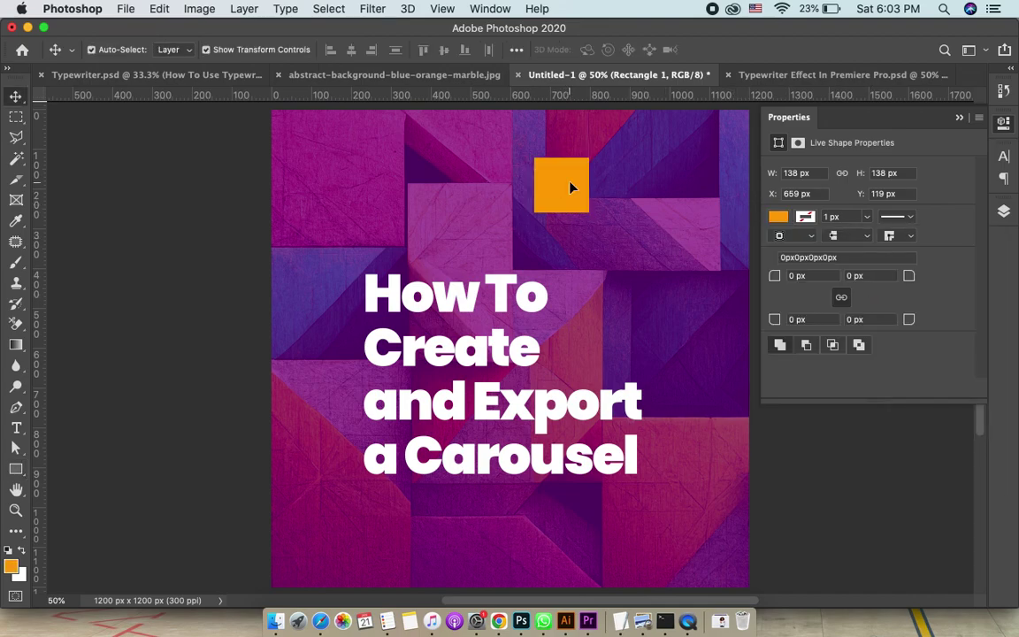
left_click_drag(569, 189, 596, 229)
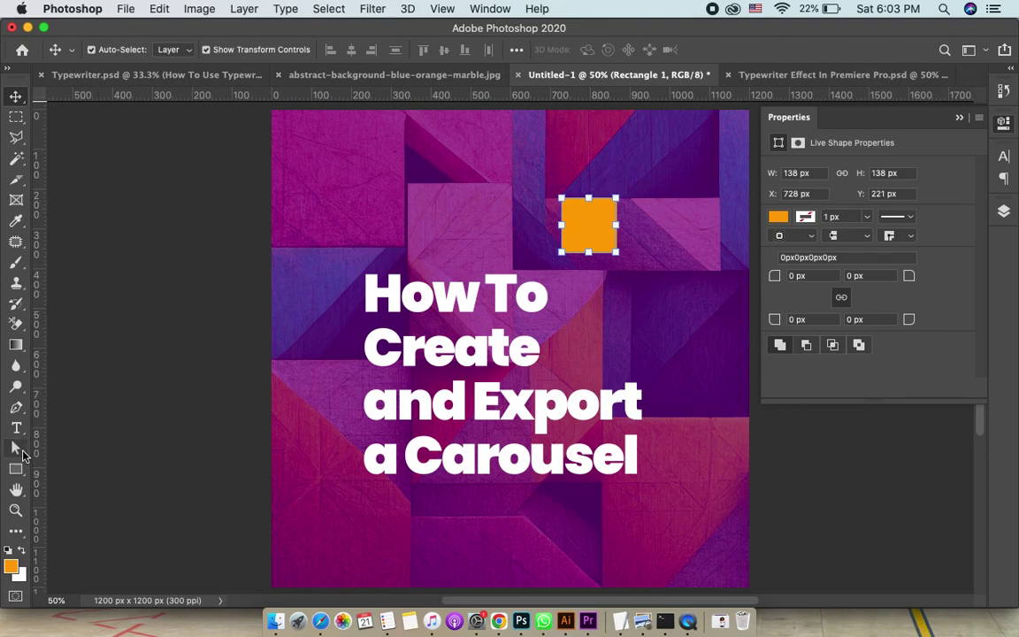
Step: Create a white text layer containing the number 1 near the top right
left_click(16, 427)
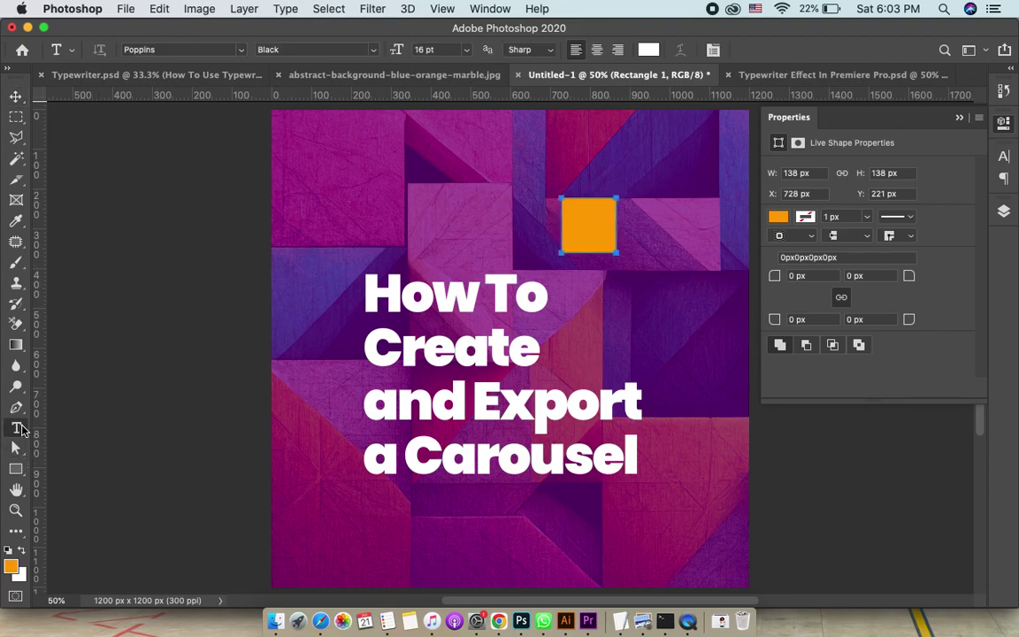
left_click(628, 336)
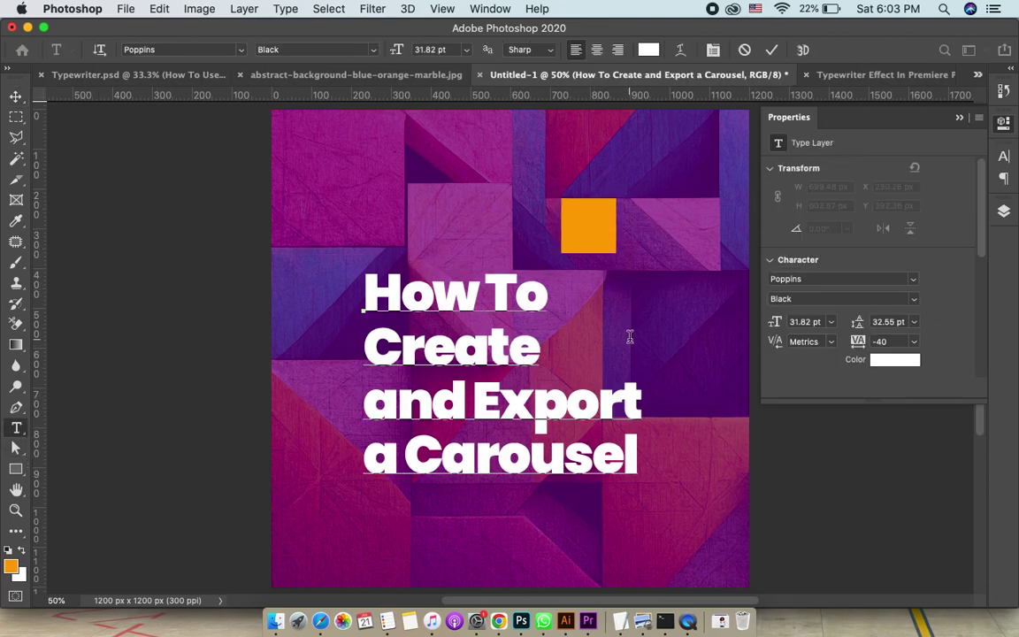
left_click(771, 50)
left_click(661, 161)
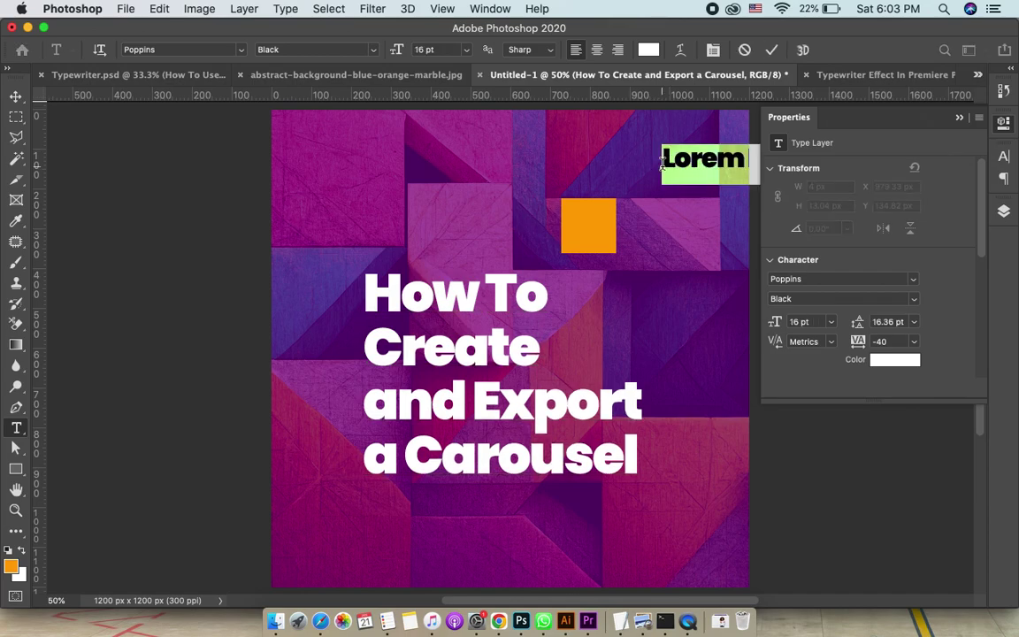
type("2")
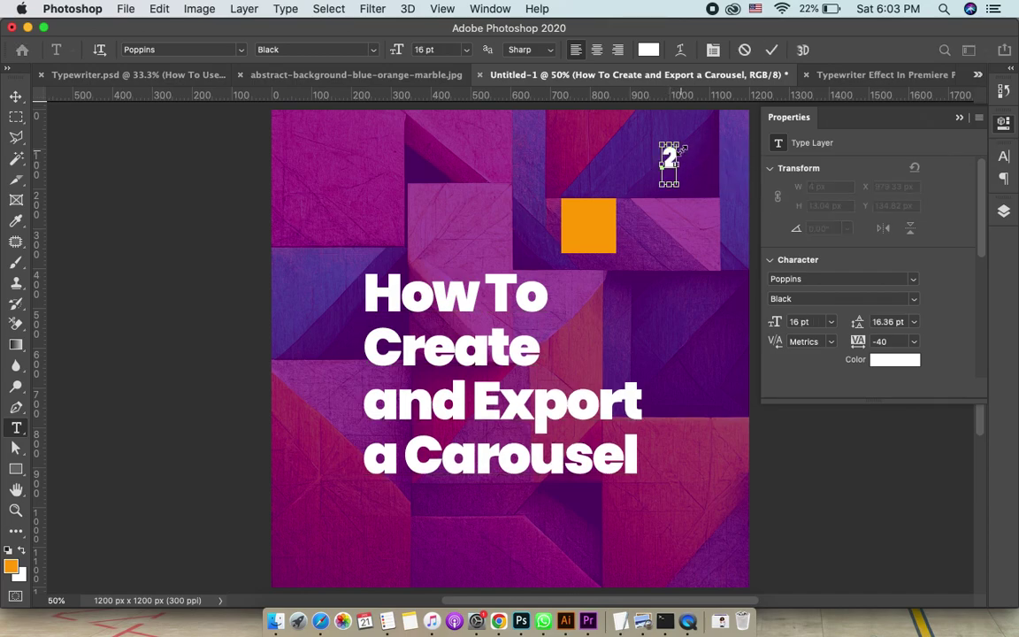
key("super+plus")
key("super+plus")
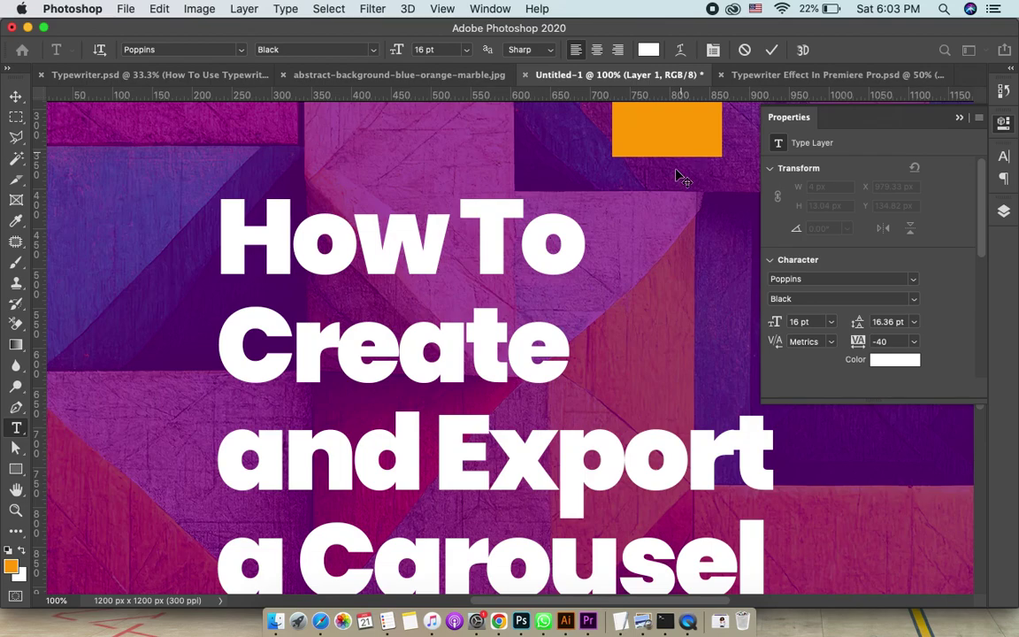
key("super+minus")
key("super+minus")
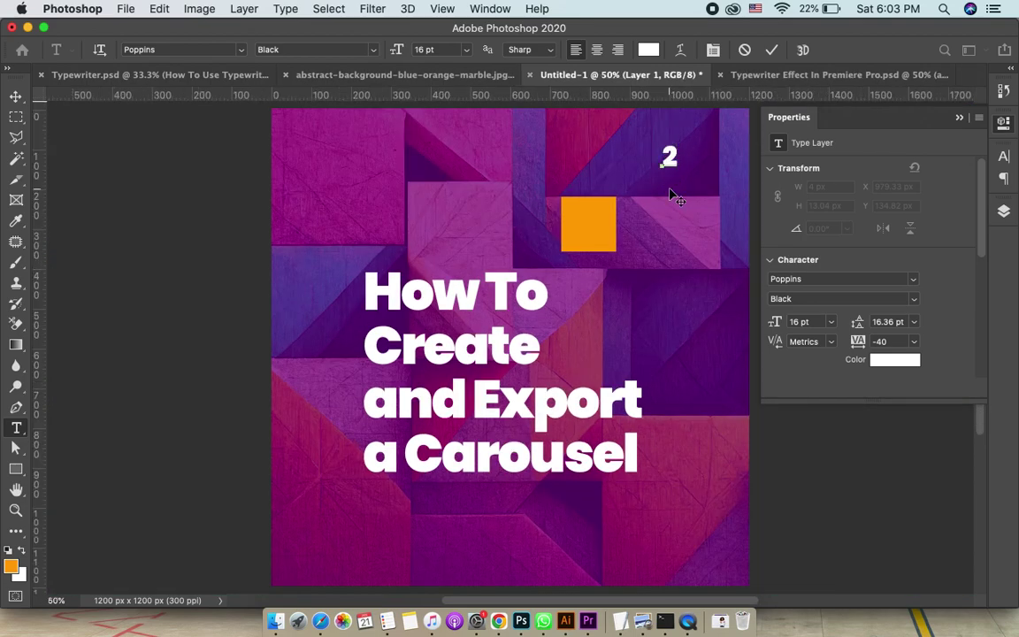
key("BackSpace")
type("1")
left_click(773, 50)
Step: Move the number 1 into the orange square with Free Transform
key("v")
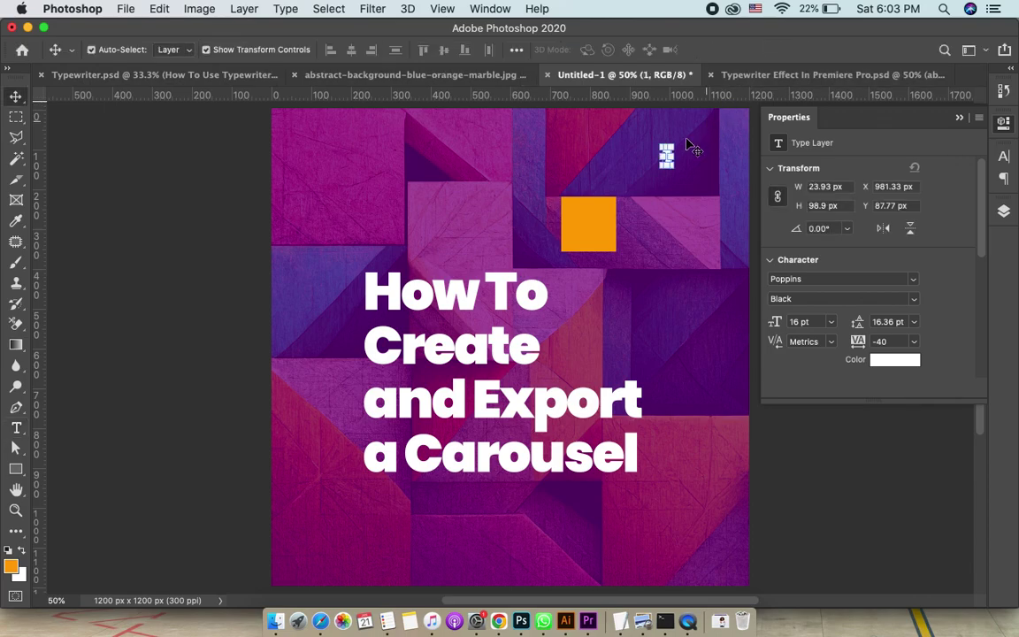
key("super+t")
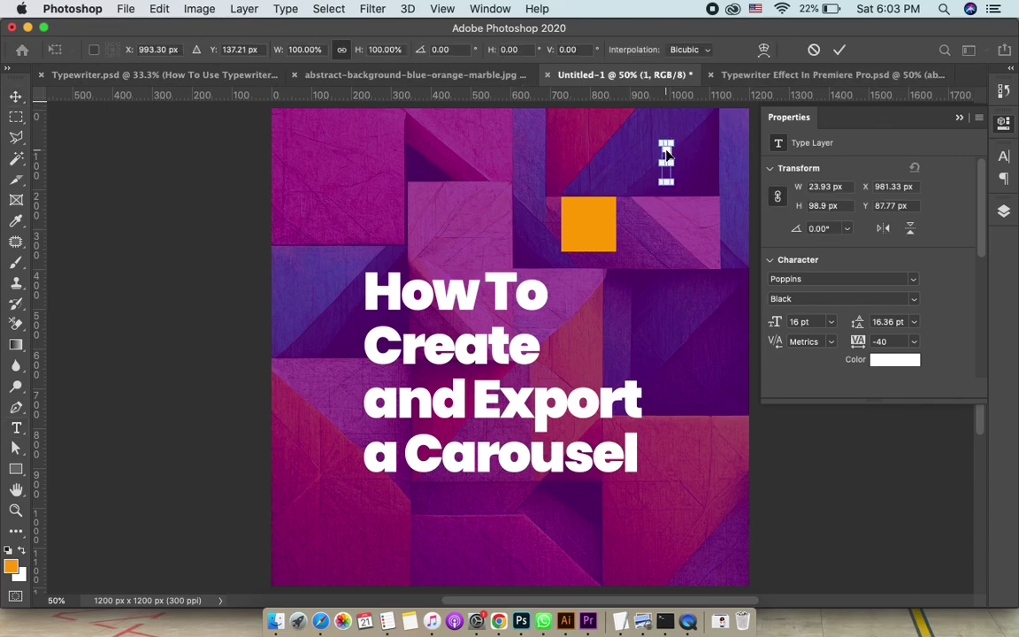
left_click_drag(665, 159, 587, 223)
key("Return")
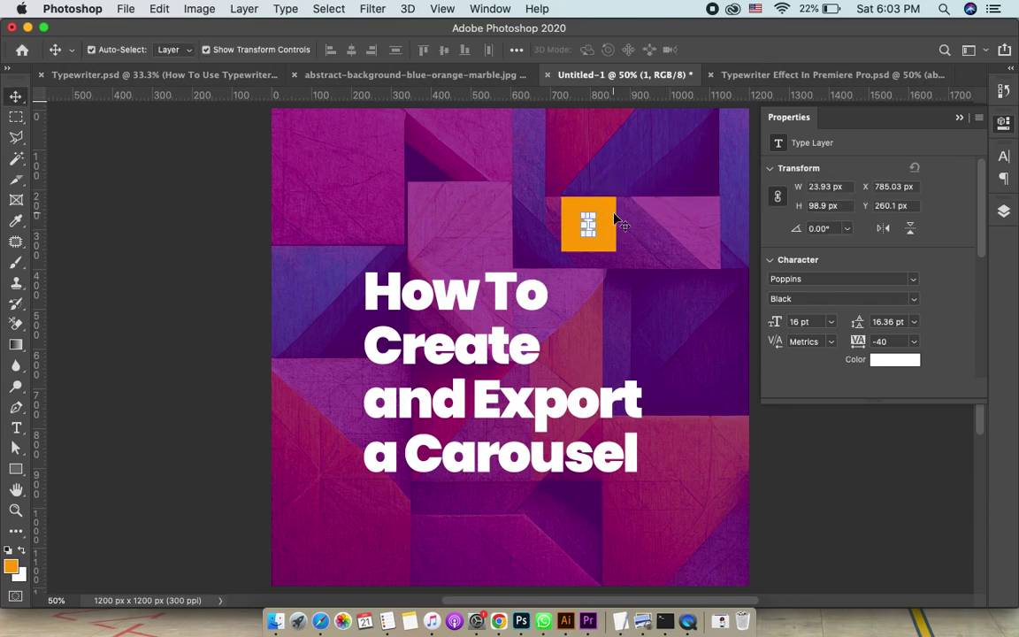
key("super+t")
key("Escape")
Step: Move the orange 1 badge to about X 930, Y 130 near the top-right corner
left_click(201, 282)
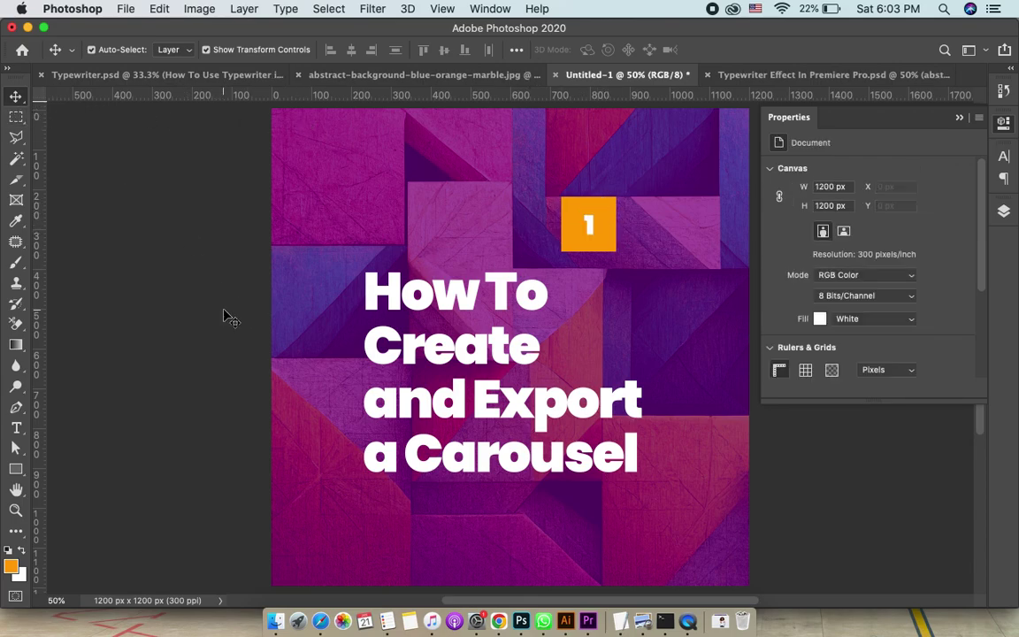
left_click(591, 226)
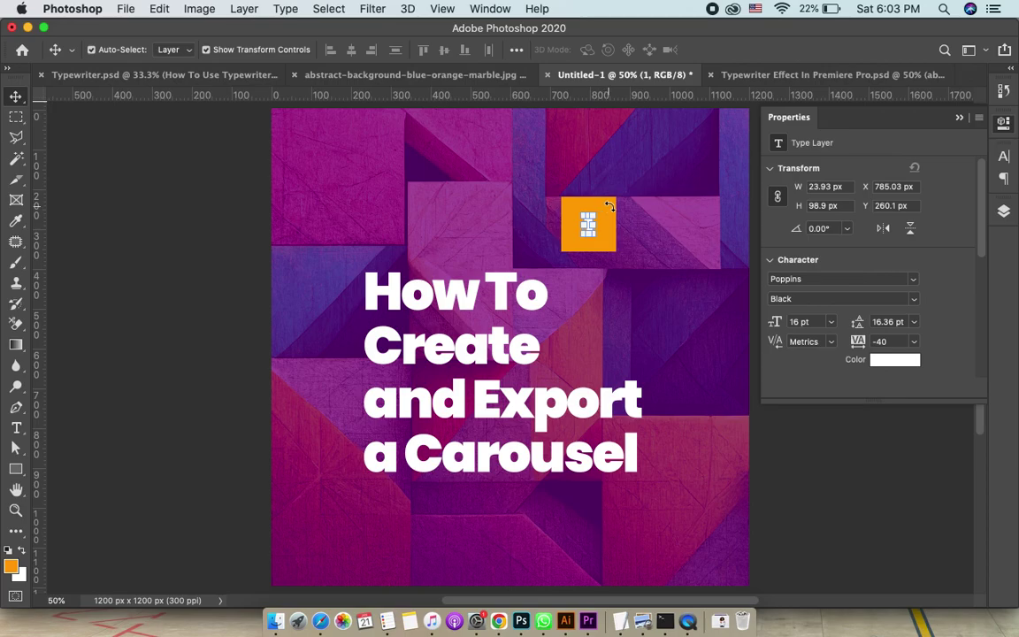
scroll(607, 212, "up", 10)
left_click(610, 211)
scroll(610, 211, "down", 10)
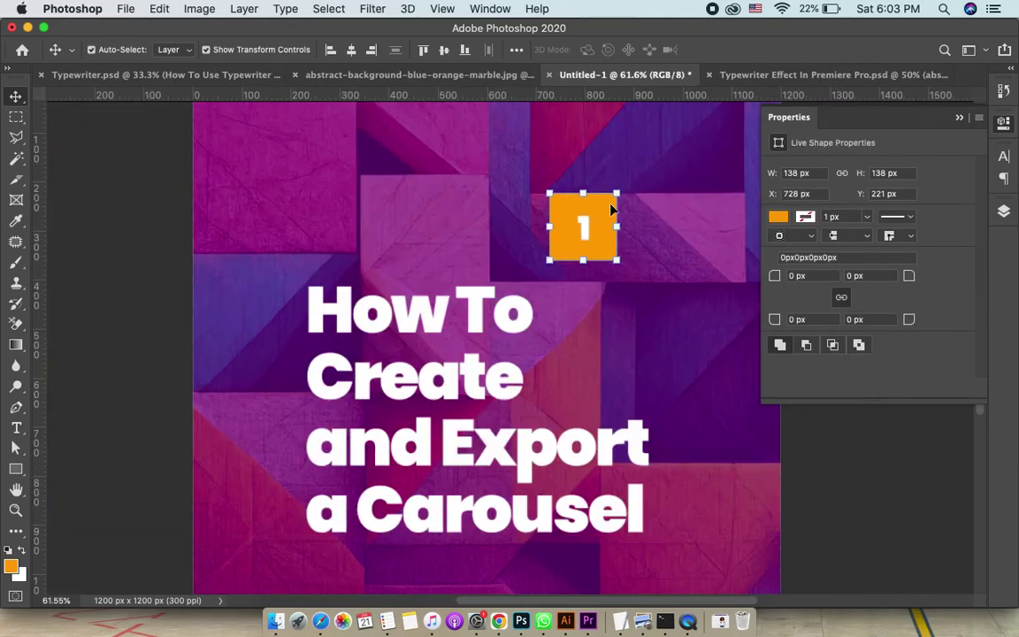
left_click_drag(597, 219, 662, 190)
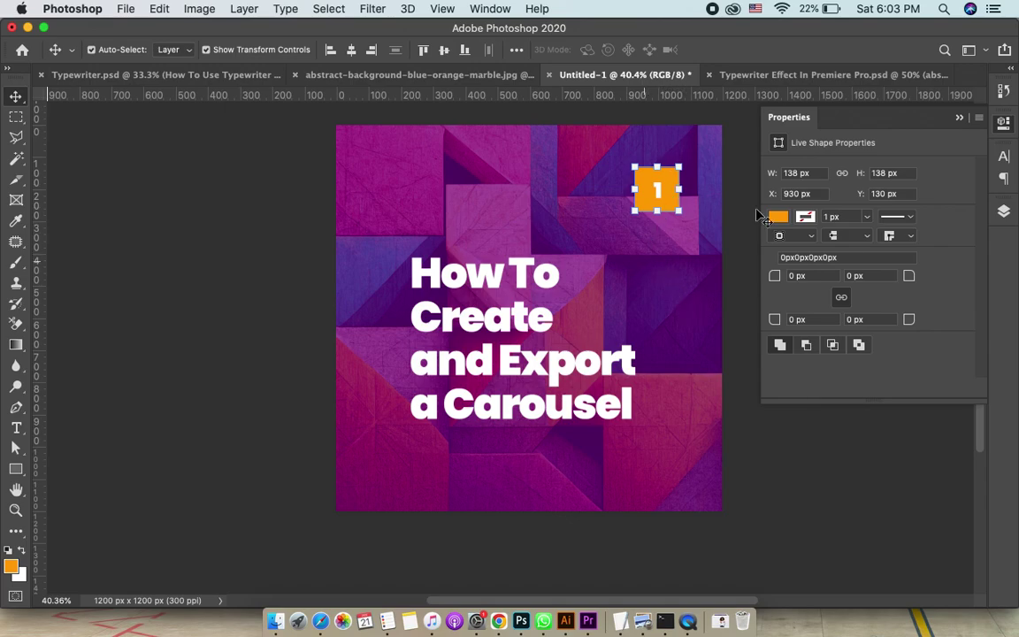
left_click(959, 117)
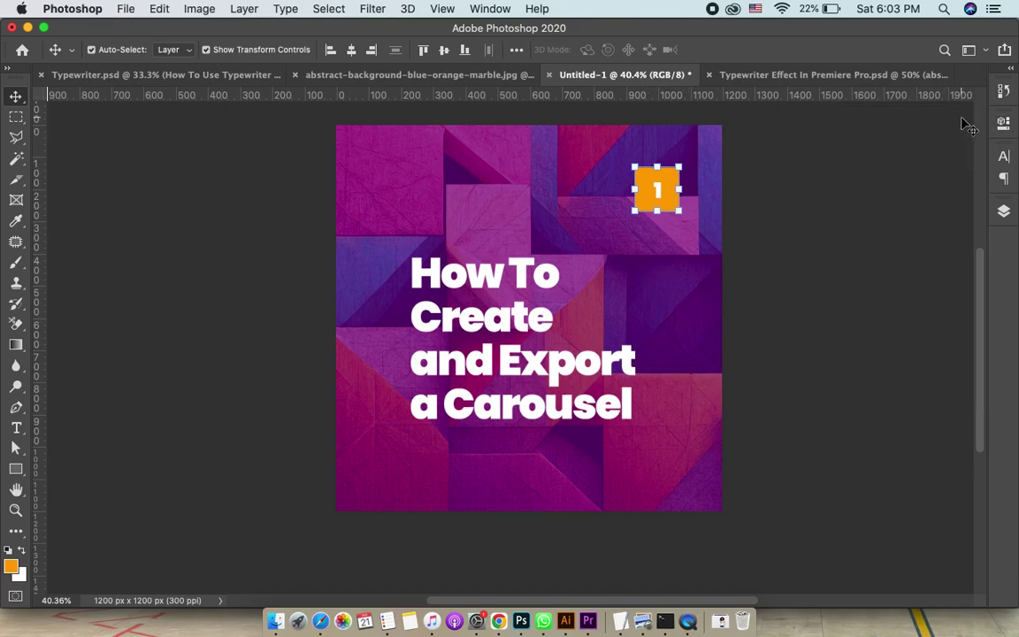
left_click(16, 184)
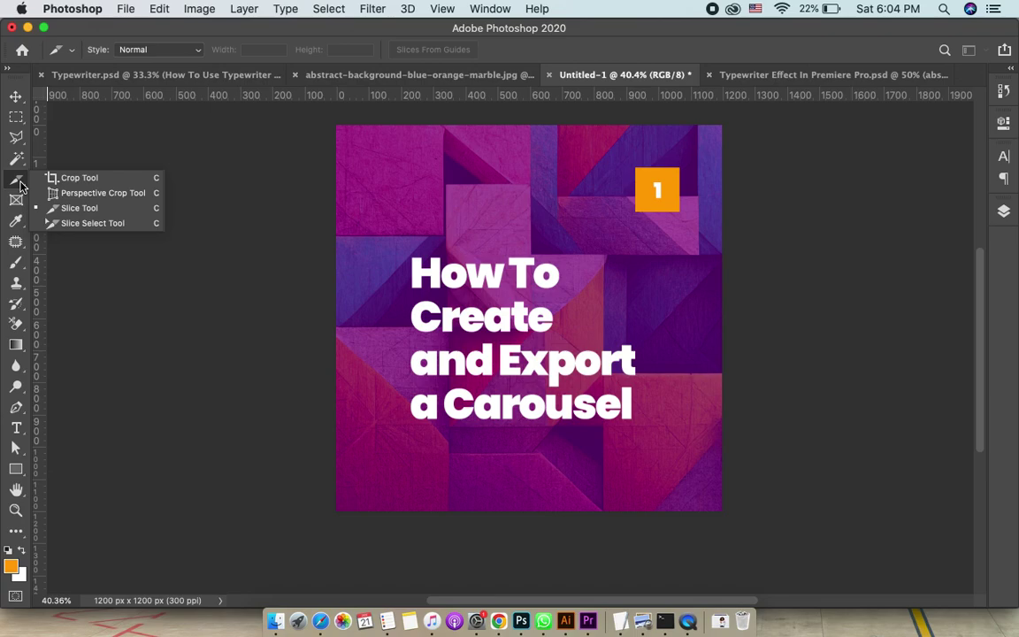
Step: Extend the canvas's right edge with the Crop Tool to 2512 × 1200 px
left_click(73, 178)
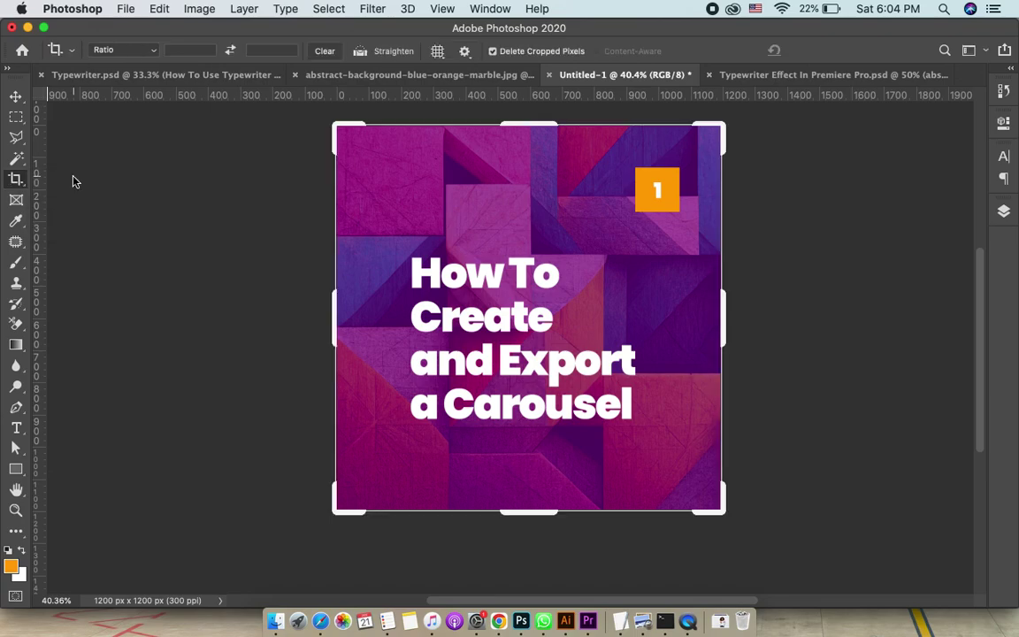
left_click(729, 325)
left_click_drag(729, 325, 939, 310)
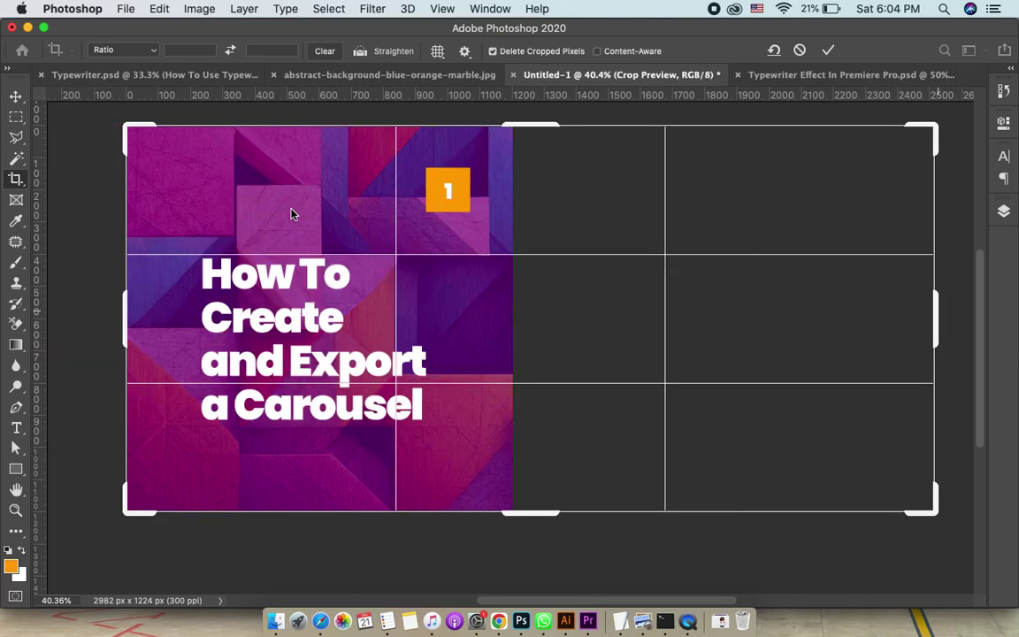
key("Return")
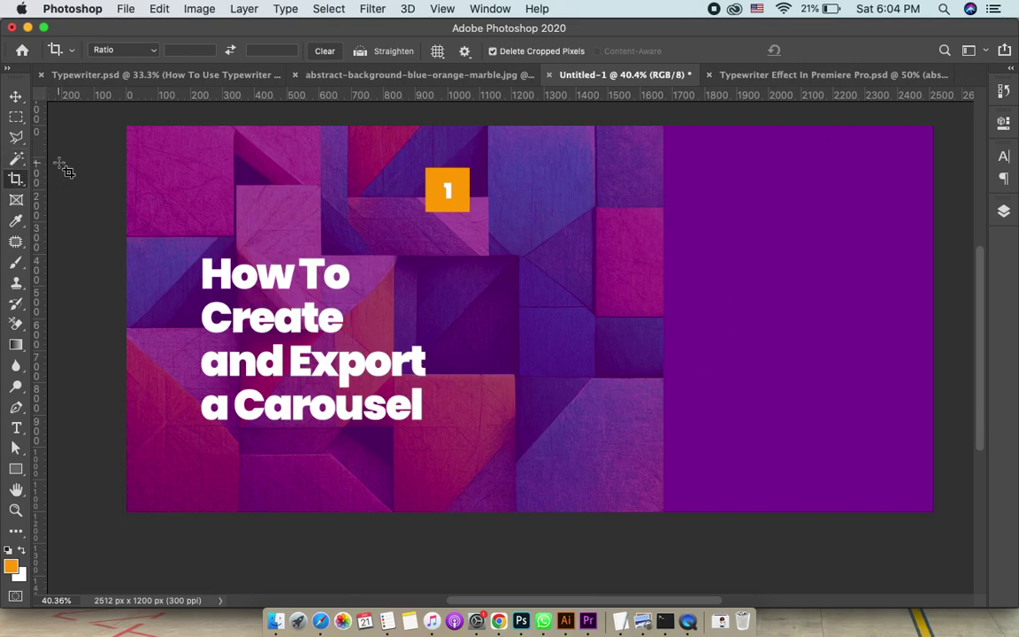
Step: Create an orange rectangle by entering exact width 1200 and height 1200 px
left_click(17, 471)
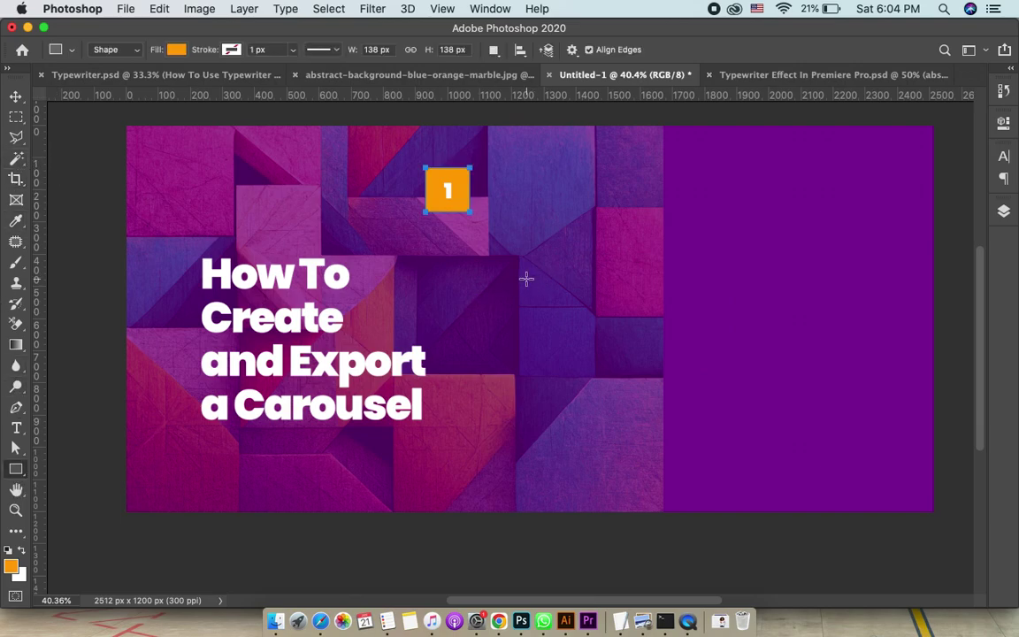
left_click(597, 303)
type("1200")
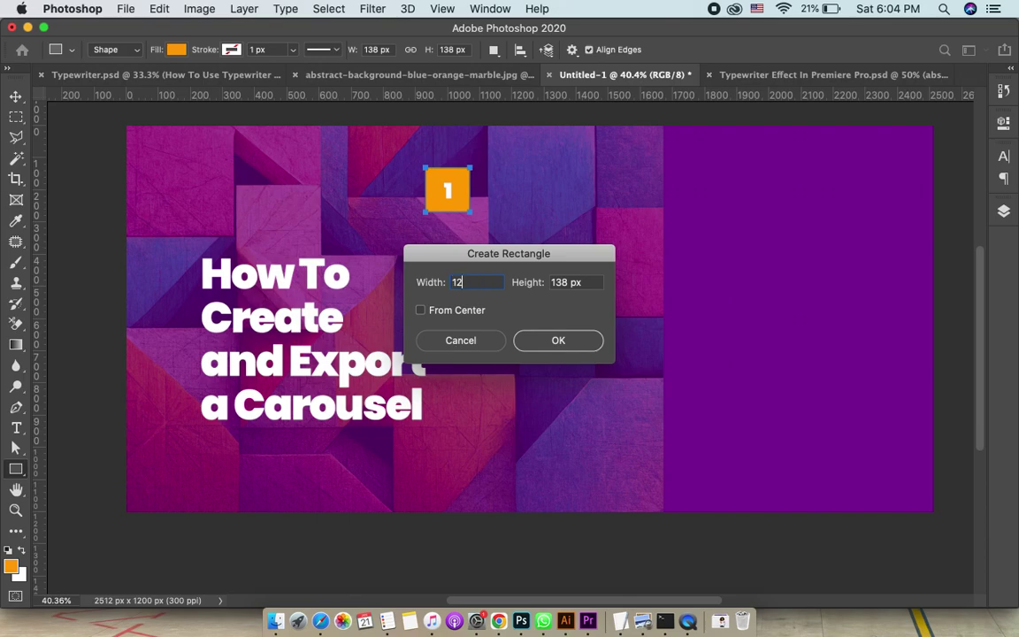
left_click(586, 281)
type("1200")
left_click(587, 343)
key("v")
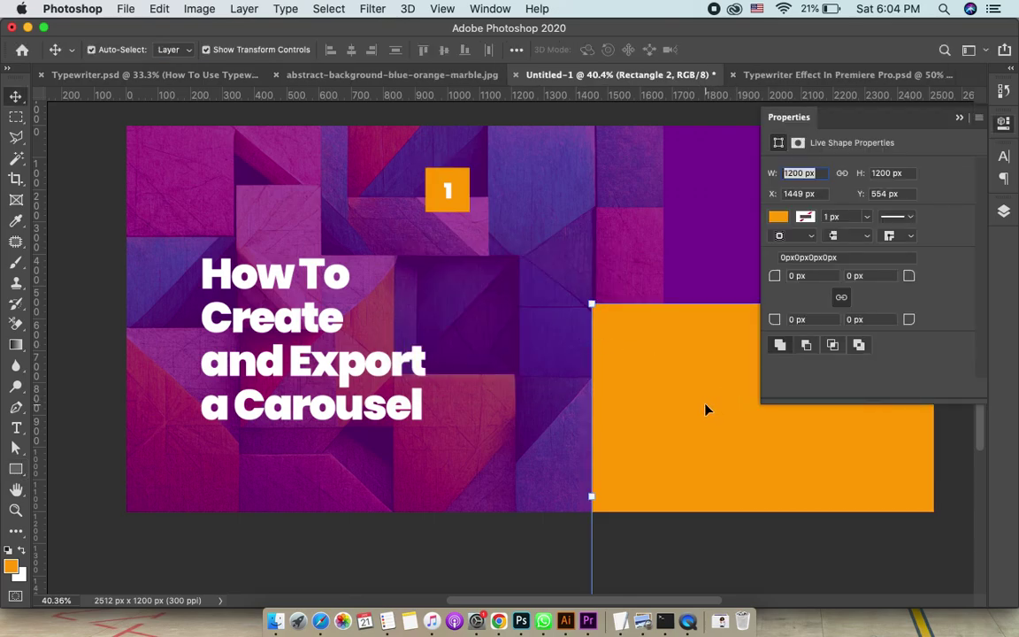
Step: Move the orange square to the top-left and add a vertical guide at 1200 px
left_click_drag(690, 407, 244, 230)
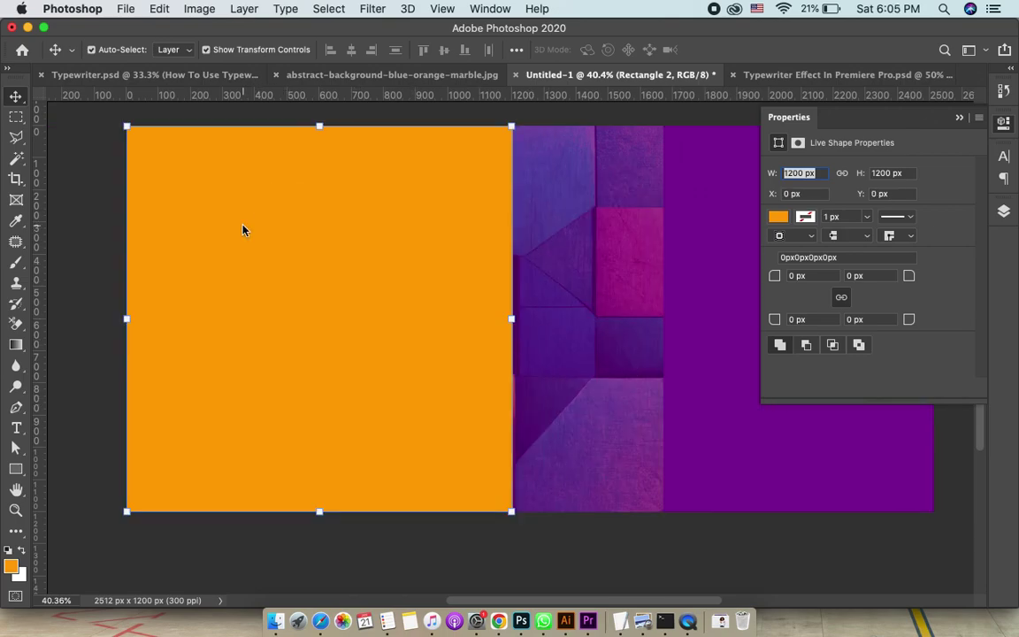
key("super+a")
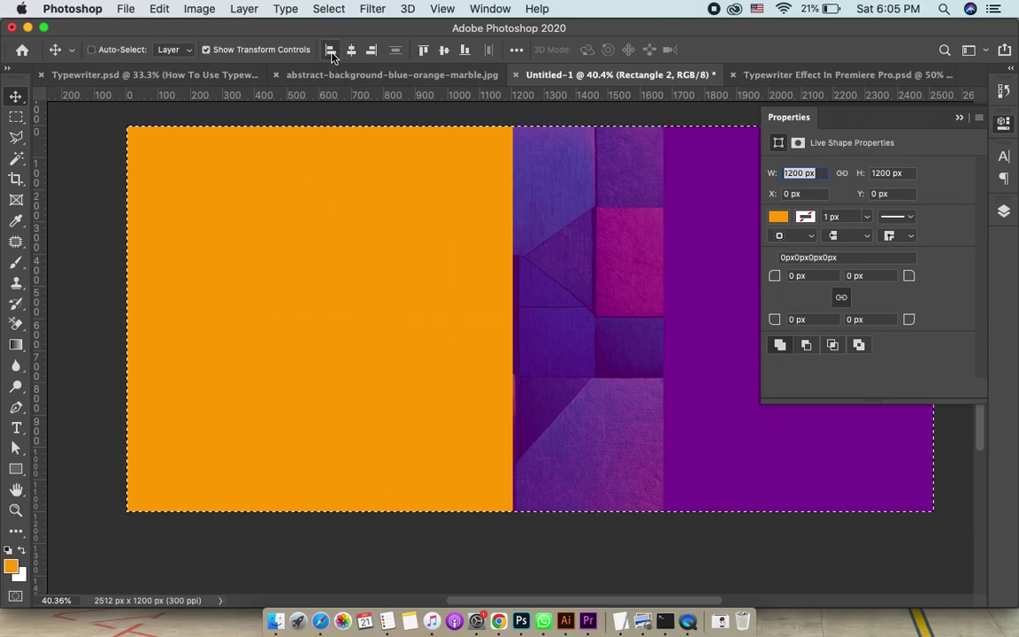
key("super+d")
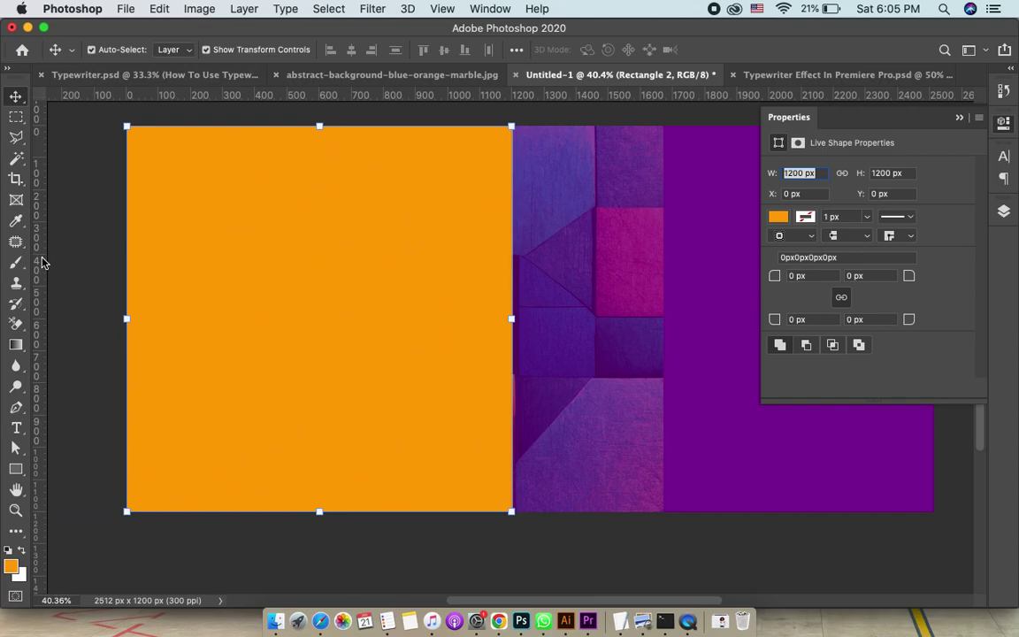
key("super")
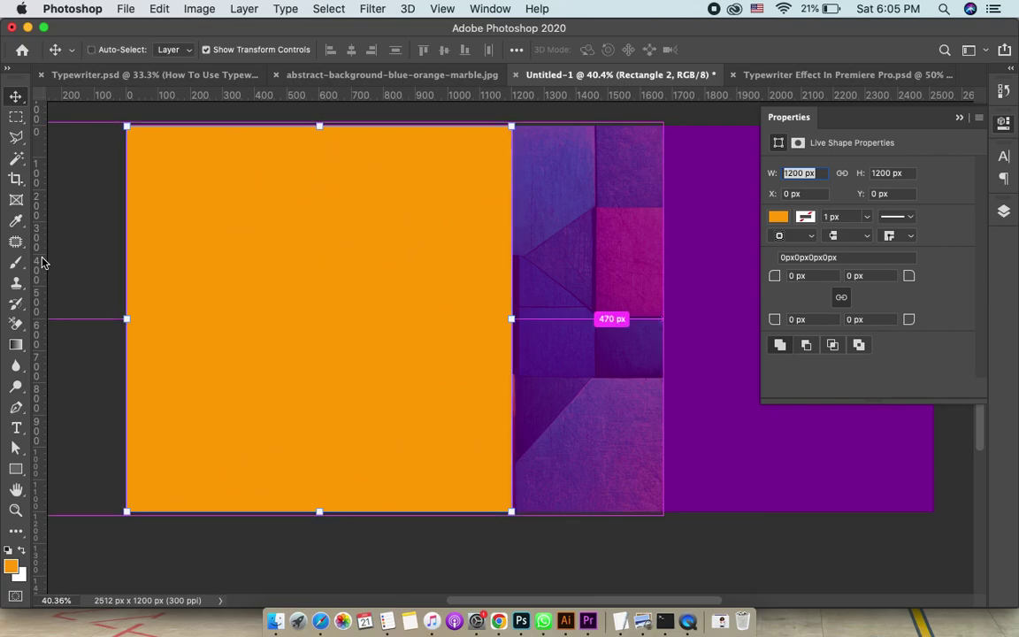
key("super+r")
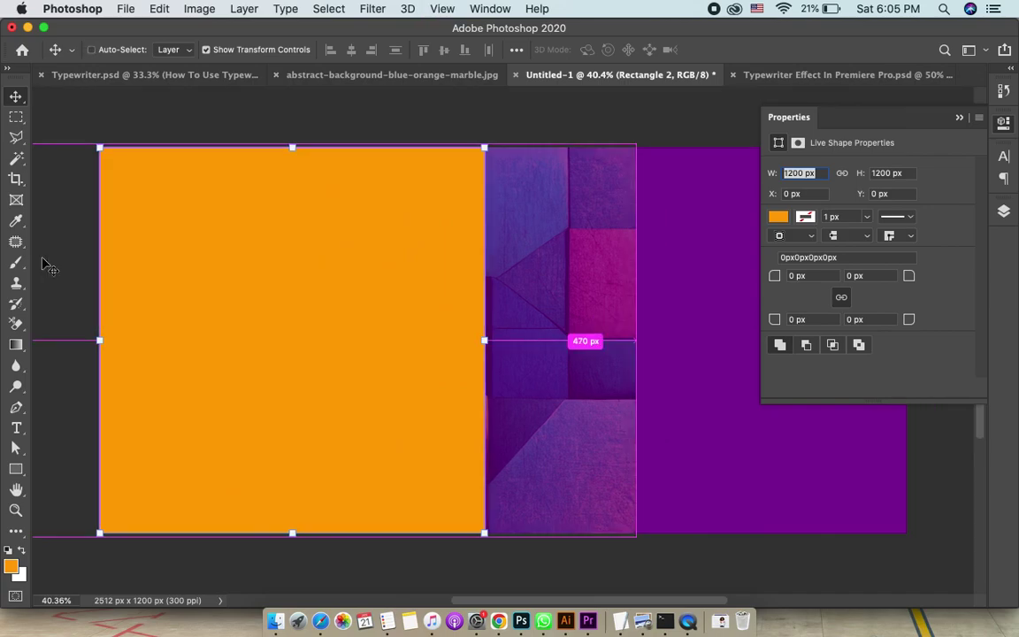
key("super+r")
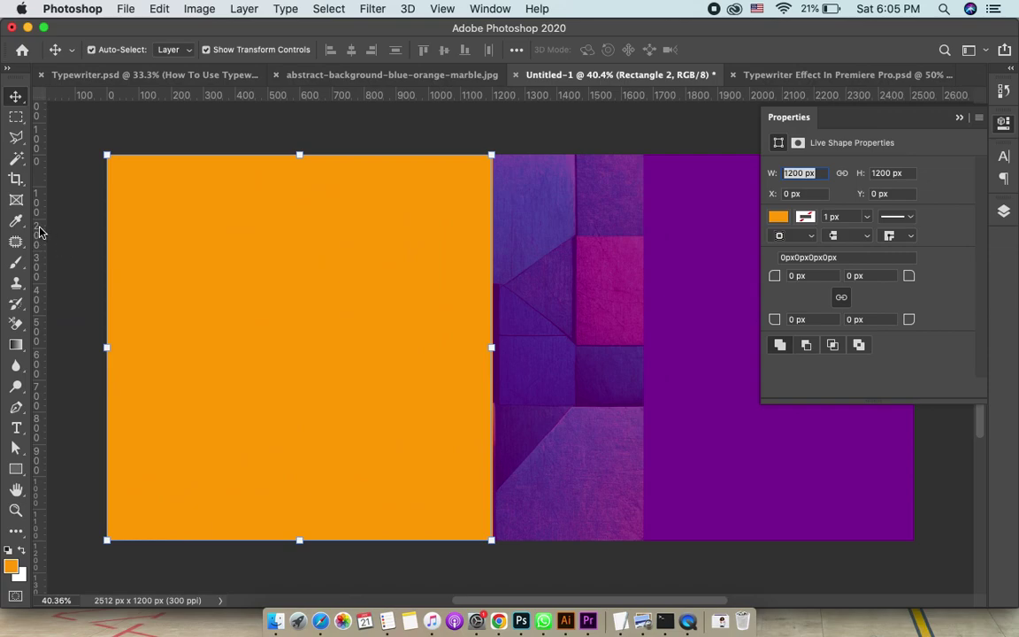
left_click_drag(37, 212, 489, 241)
Step: Drag the orange square right so it starts at the 1200 px guide
left_click(393, 367)
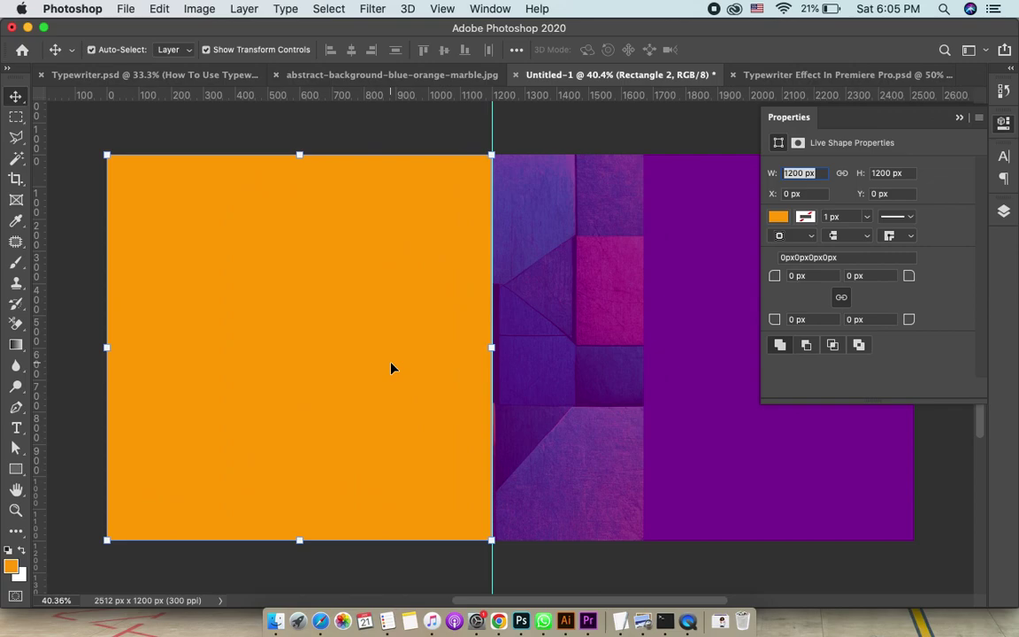
left_click_drag(391, 366, 780, 413)
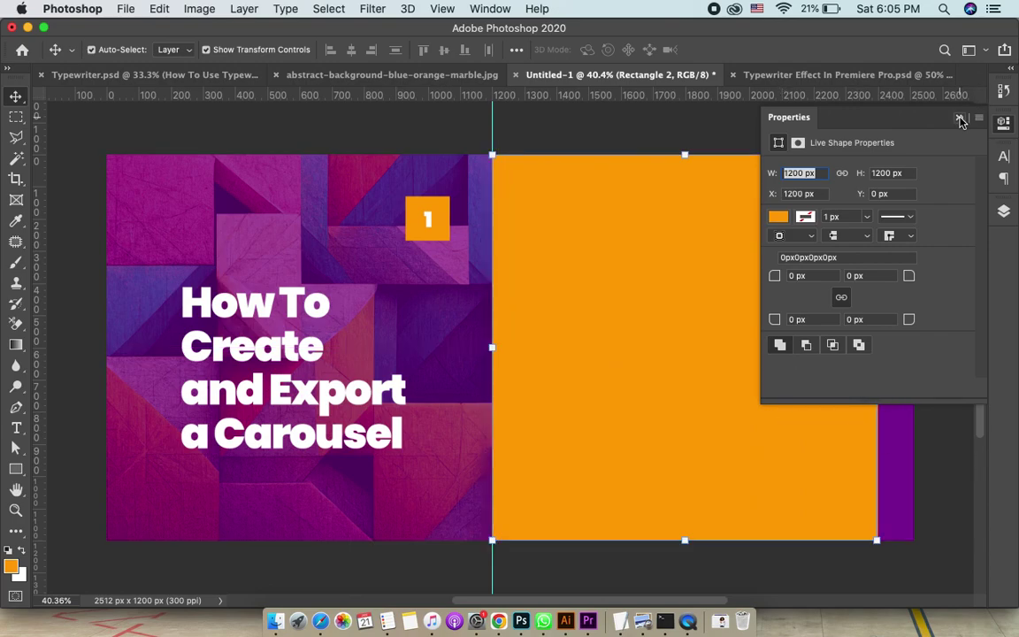
left_click(866, 108)
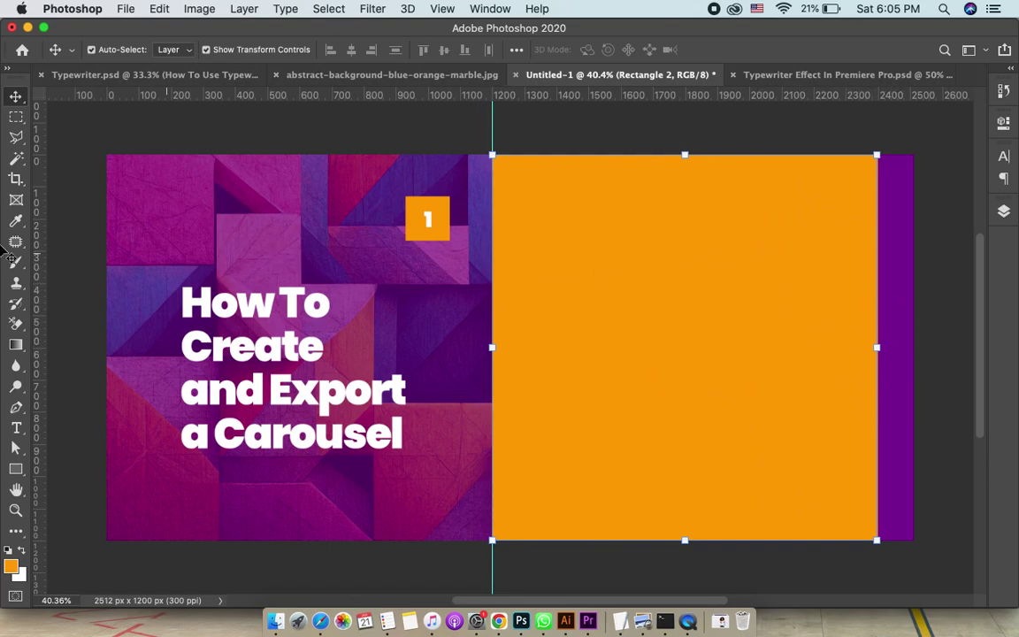
Step: Crop the canvas's right edge in to the orange square, leaving 2407 × 1200 px
left_click(16, 179)
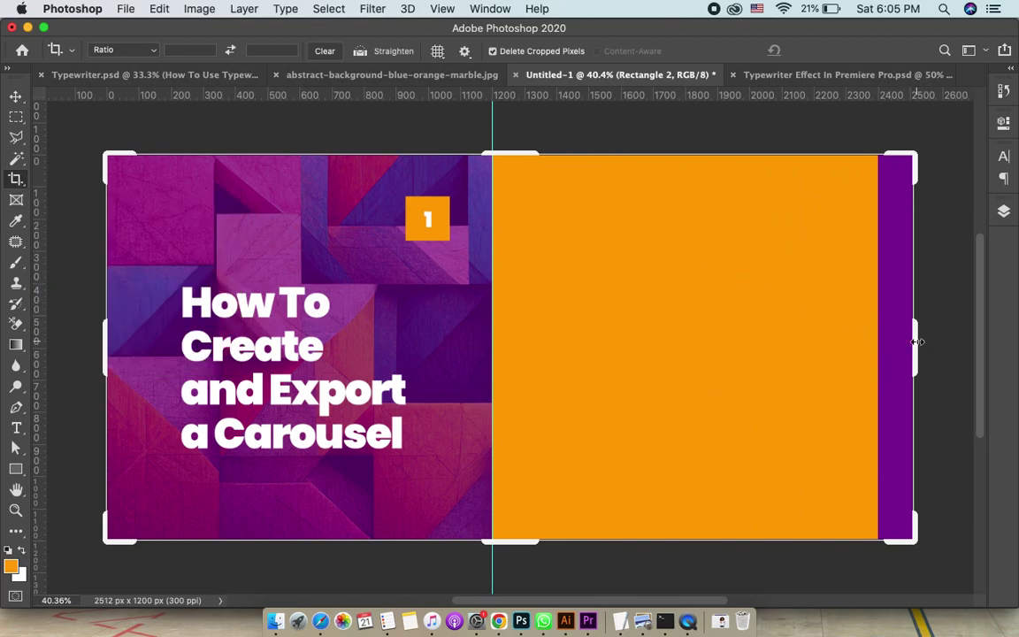
left_click_drag(917, 341, 900, 342)
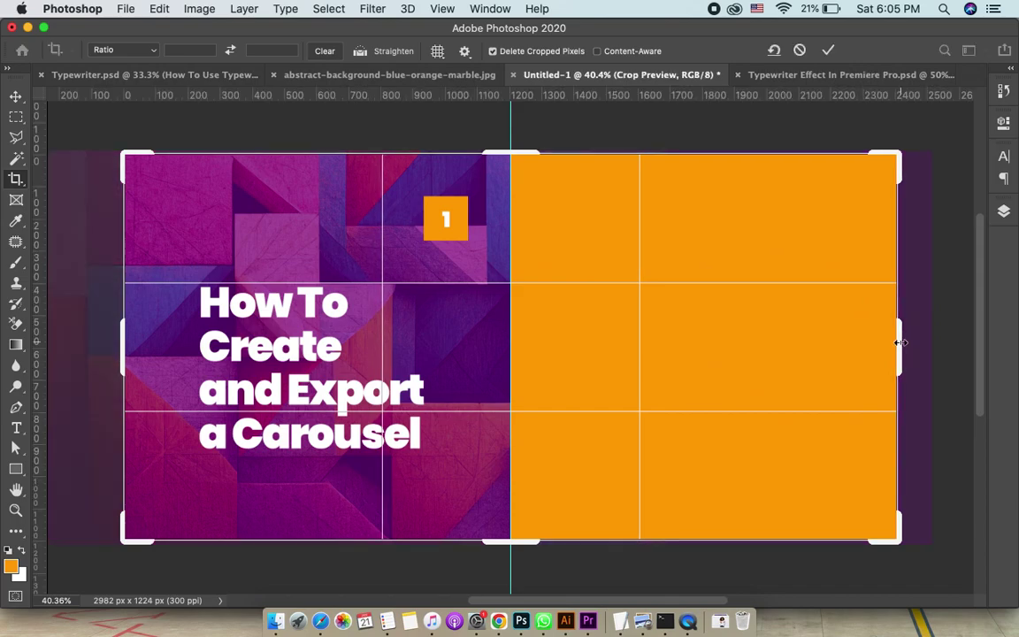
key("Return")
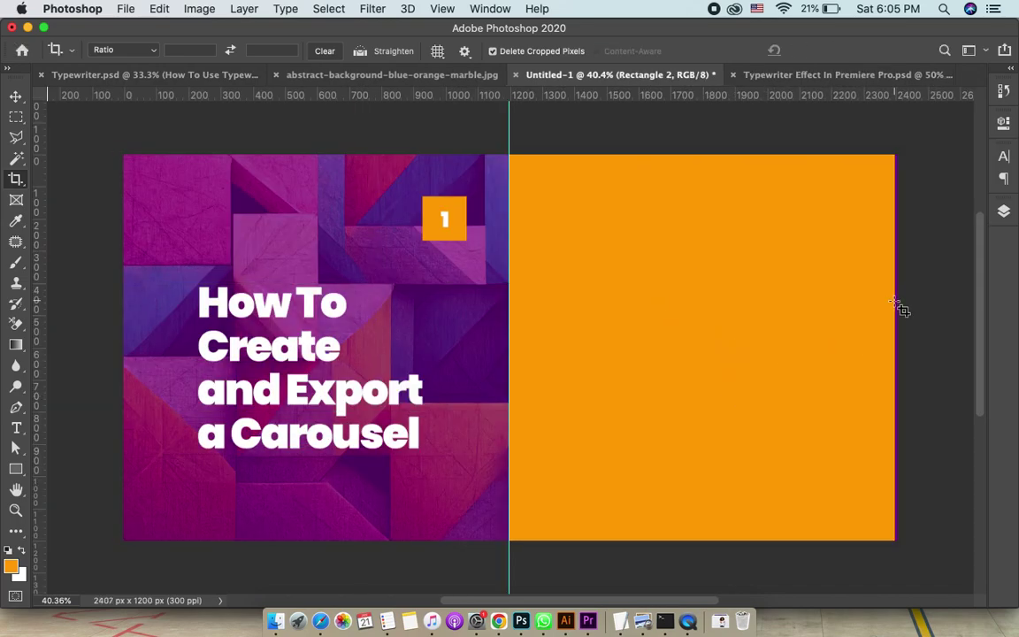
Step: Delete the orange square and move the background copy over the second slide
key("v")
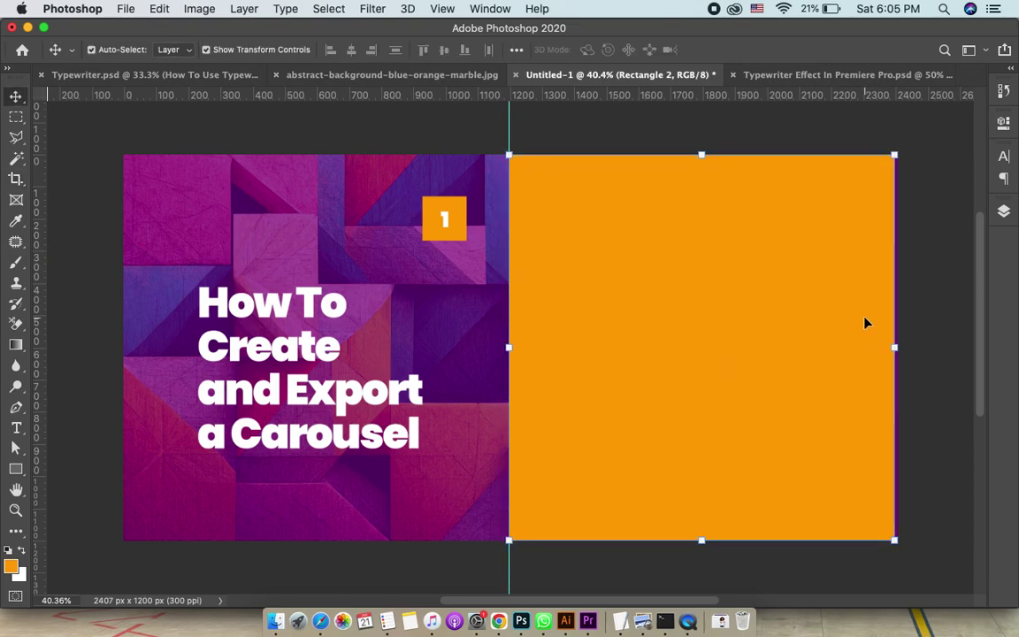
key("Delete")
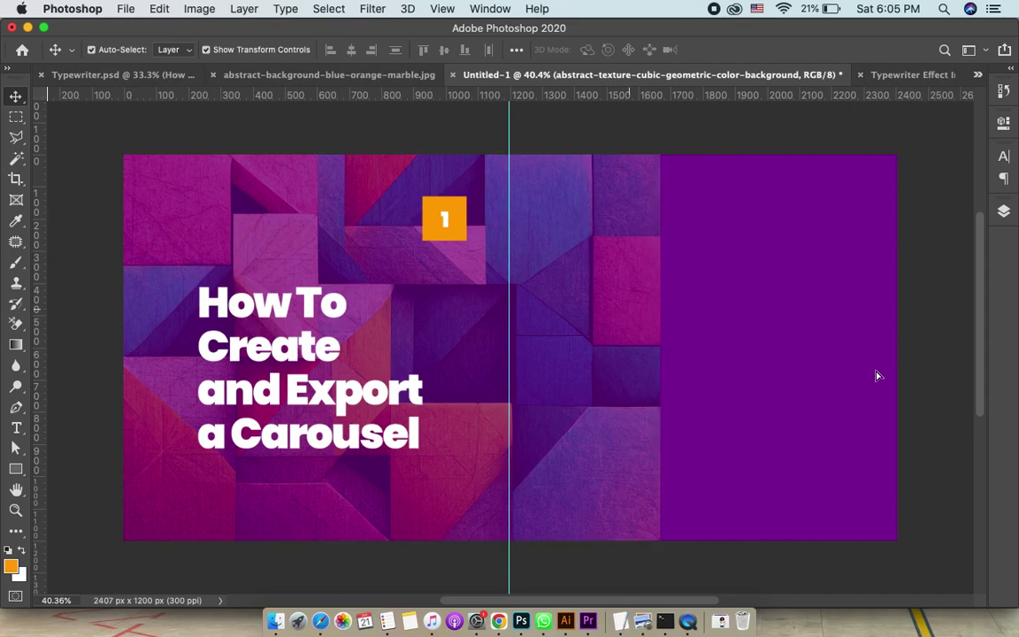
left_click_drag(818, 334, 730, 334)
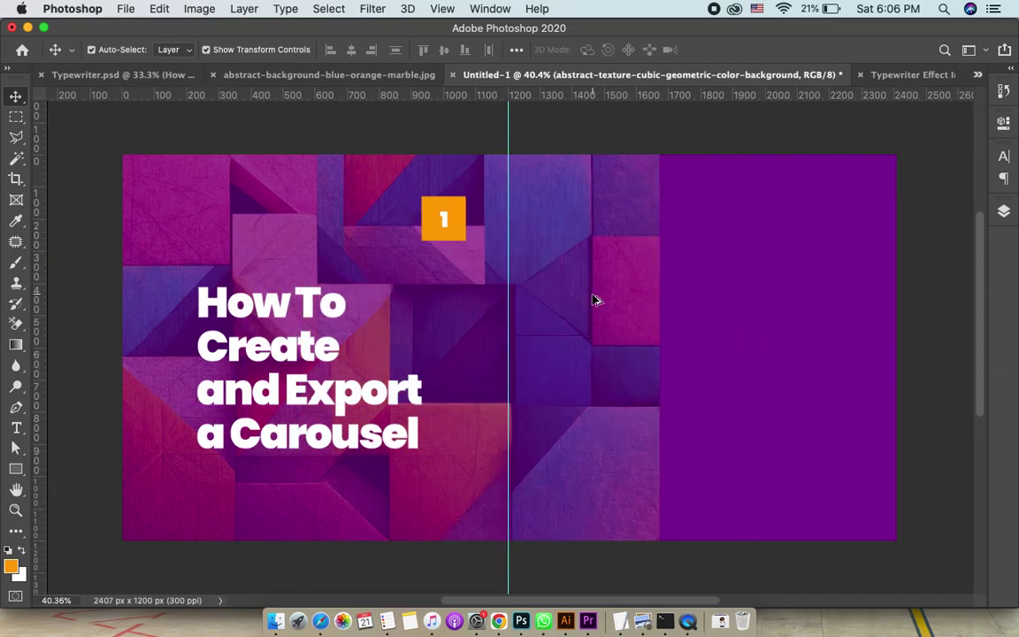
left_click_drag(594, 299, 885, 298)
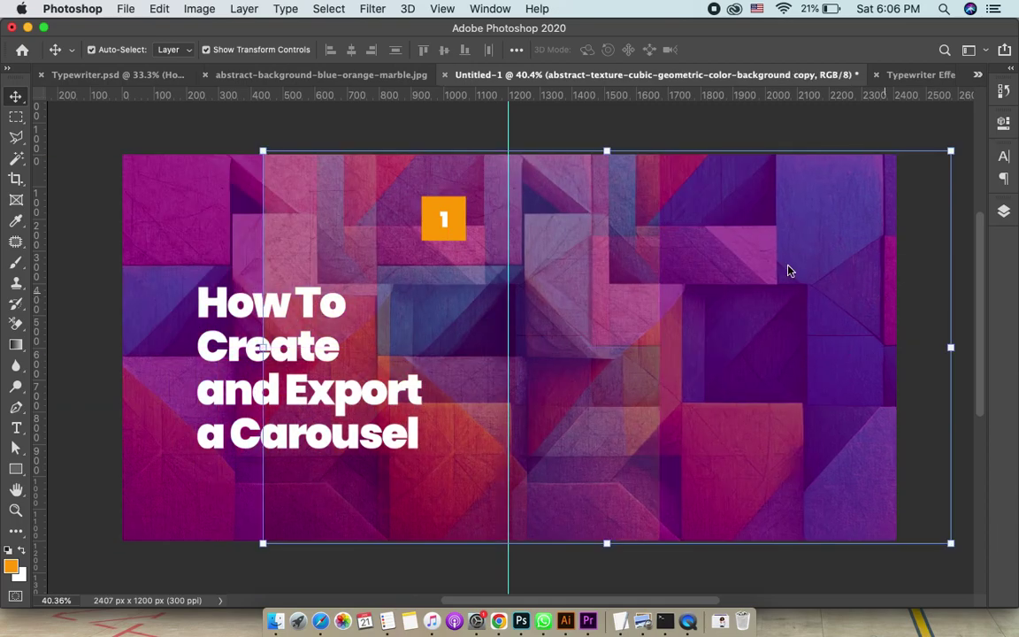
left_click_drag(789, 272, 950, 285)
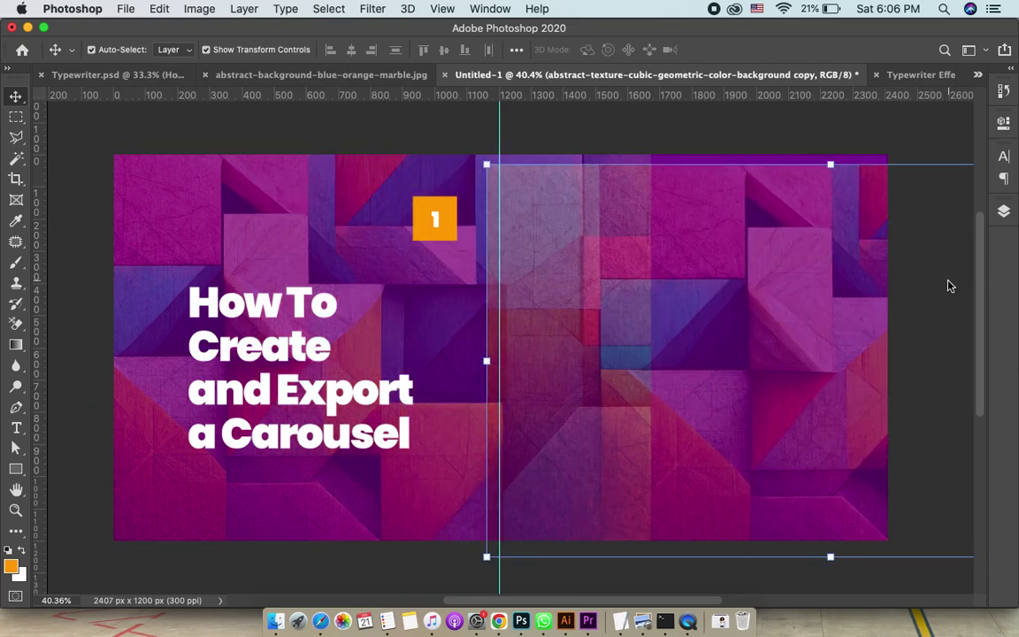
left_click_drag(722, 276, 877, 250)
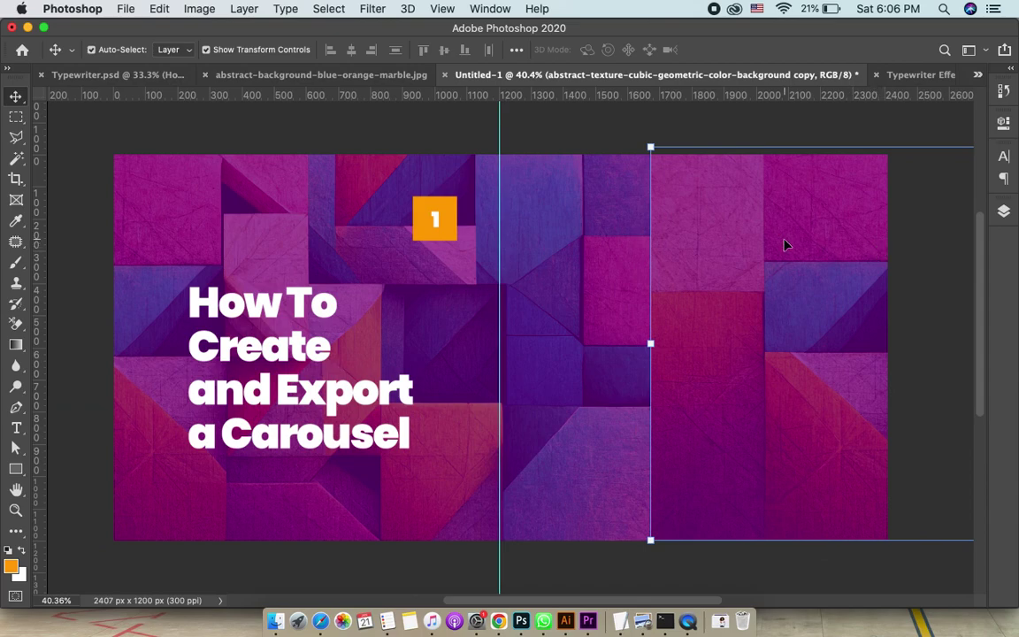
Step: Flip the background copy horizontally and nudge it down slightly
left_click(610, 312, "shift")
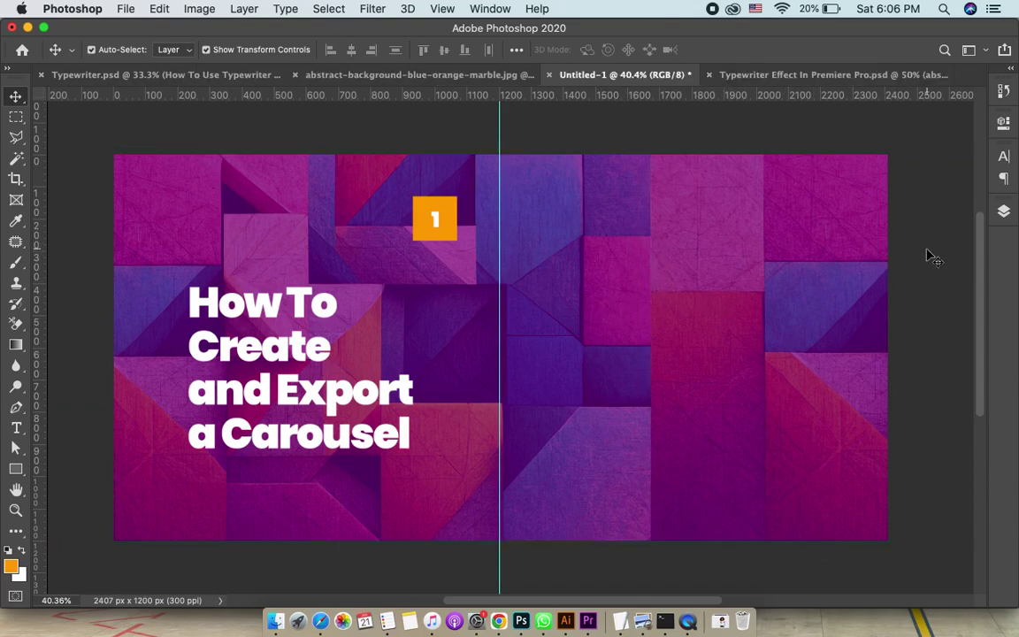
left_click(788, 283)
key("super+t")
right_click(788, 283)
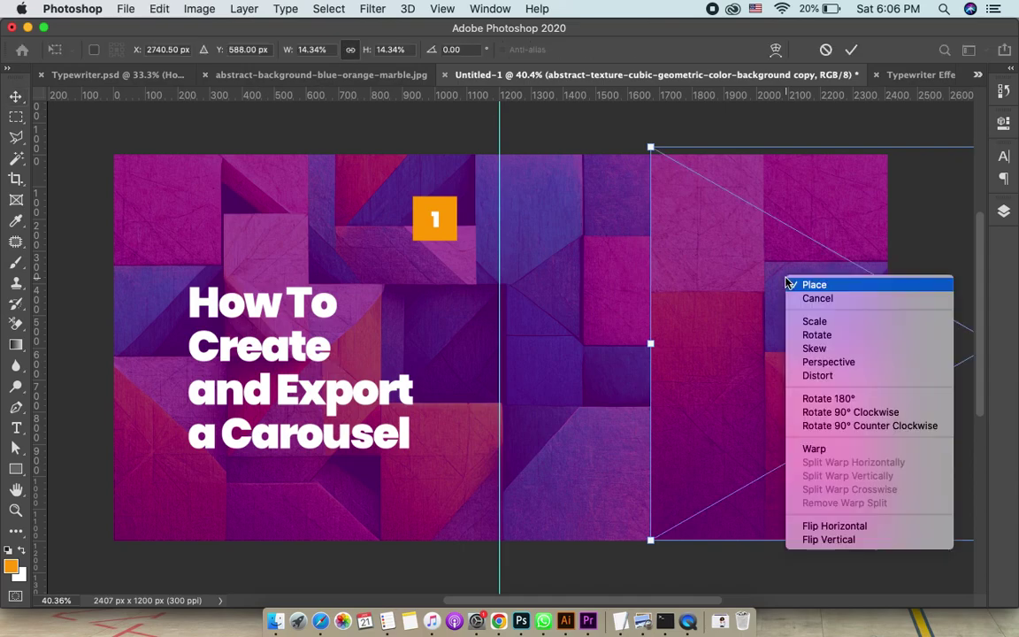
left_click(821, 526)
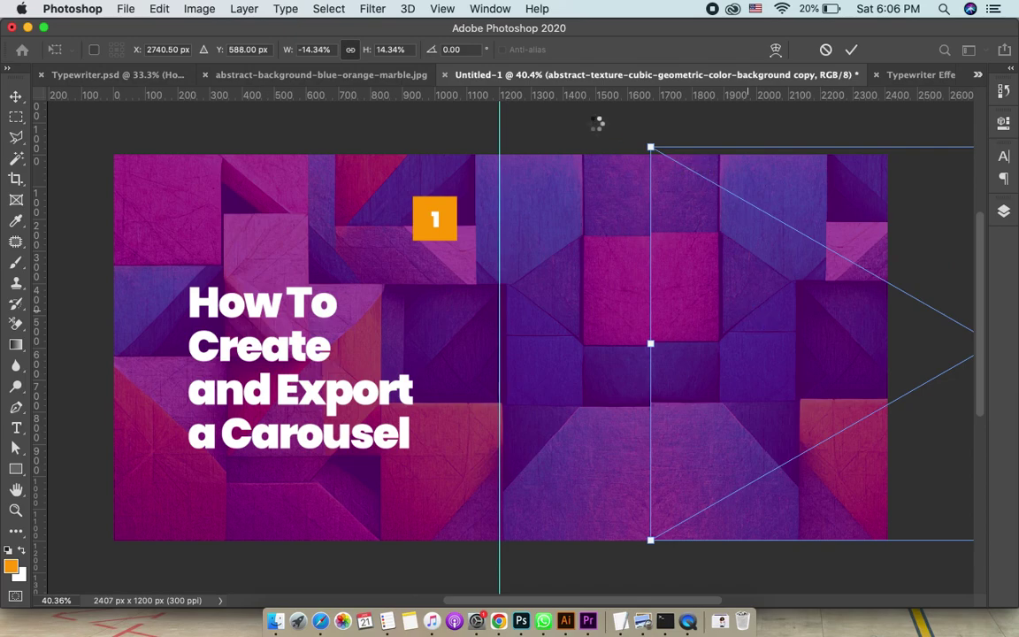
key("Return")
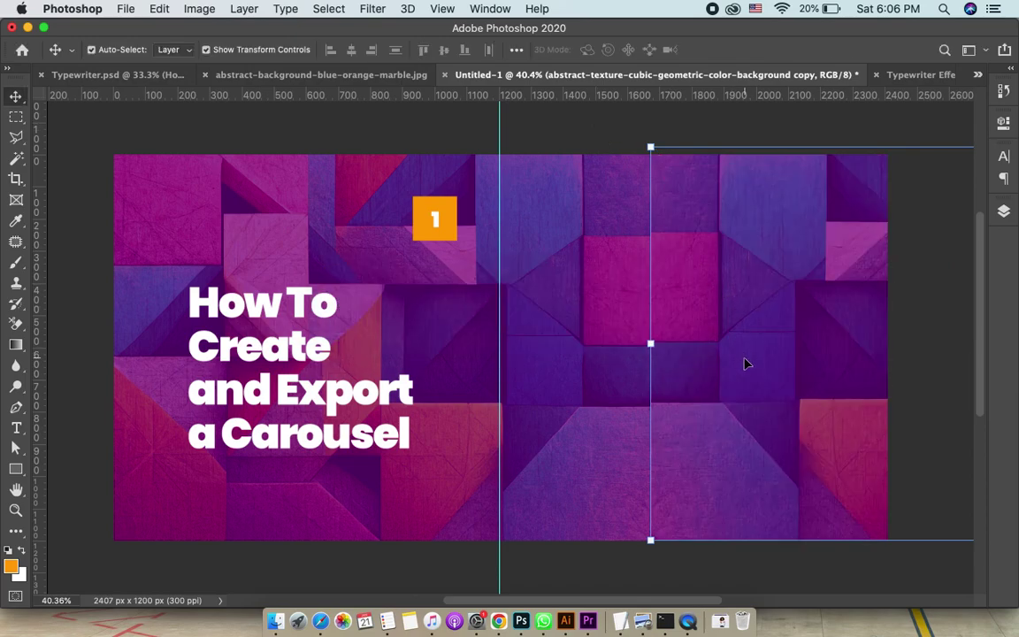
key("shift+Down")
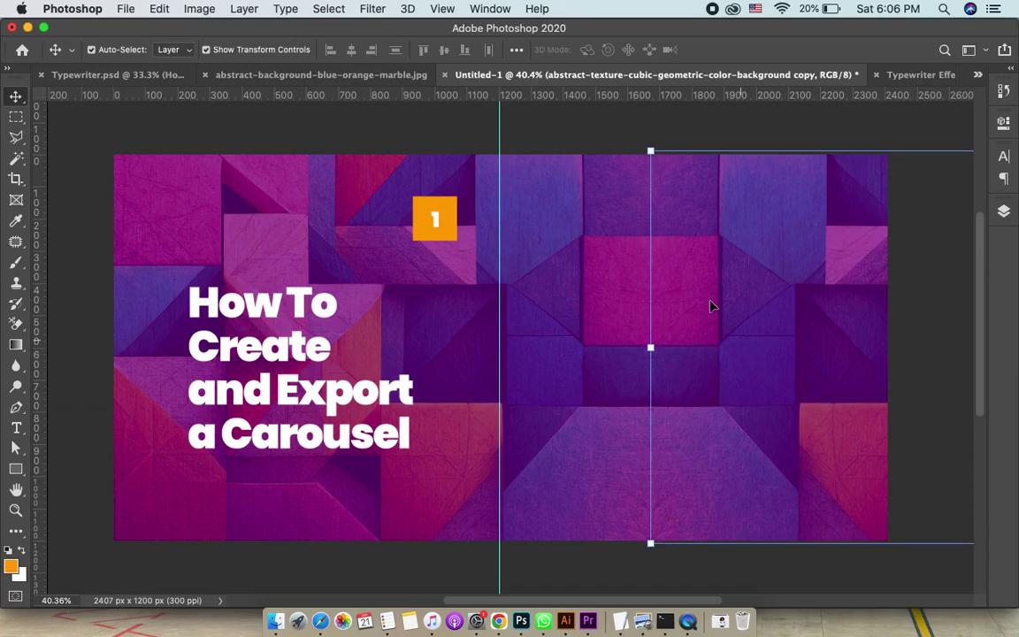
left_click(598, 144)
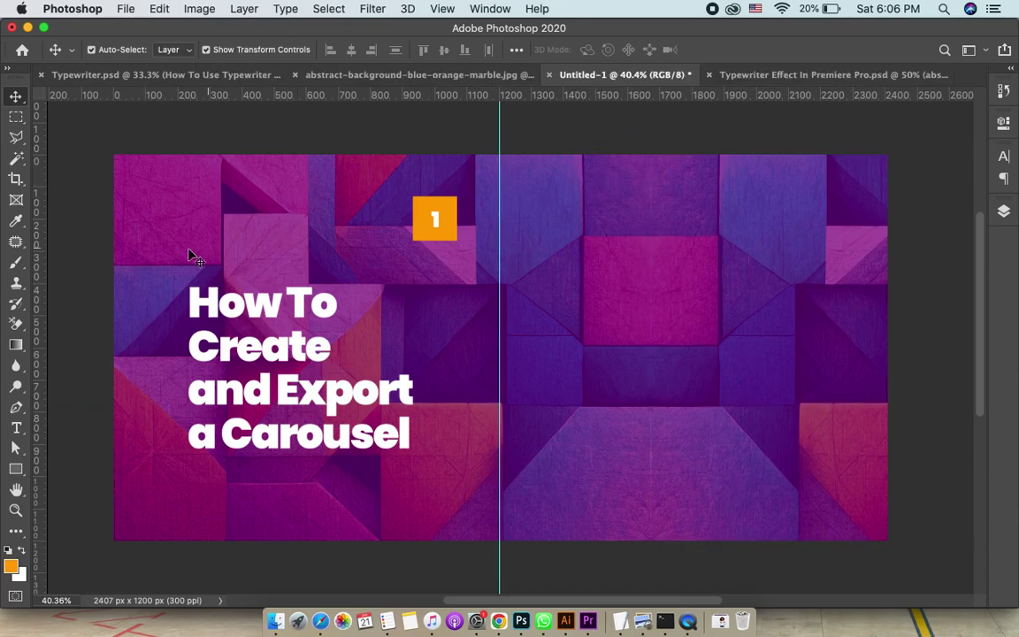
Step: Alt-drag a duplicate of the orange 1 badge rightward, then undo the misplaced copy
left_click(433, 217)
scroll(433, 219, "up", 3)
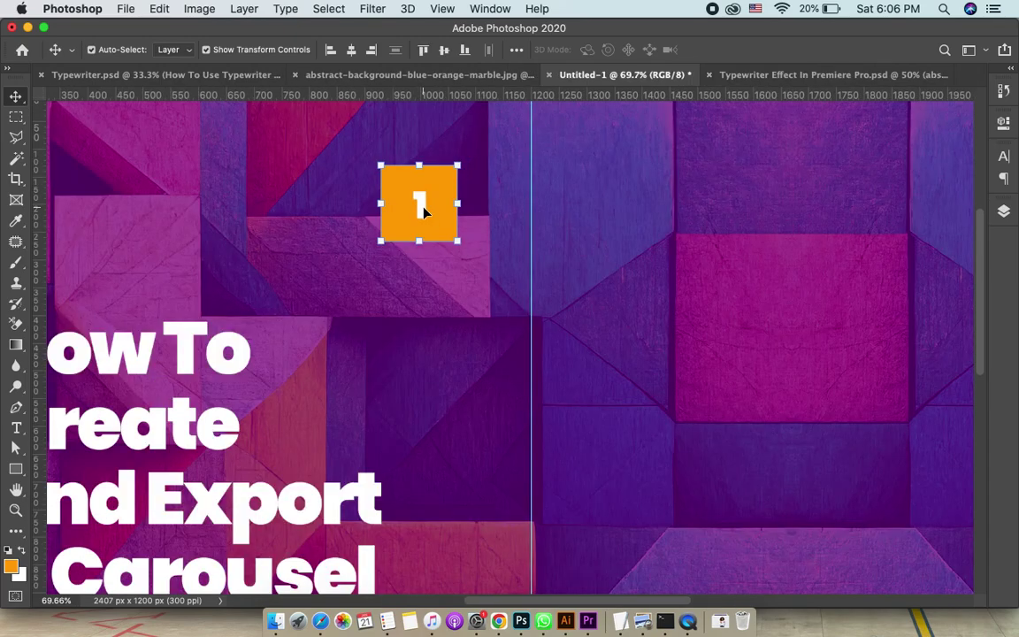
scroll(424, 210, "down", 5)
left_click_drag(423, 210, 704, 216)
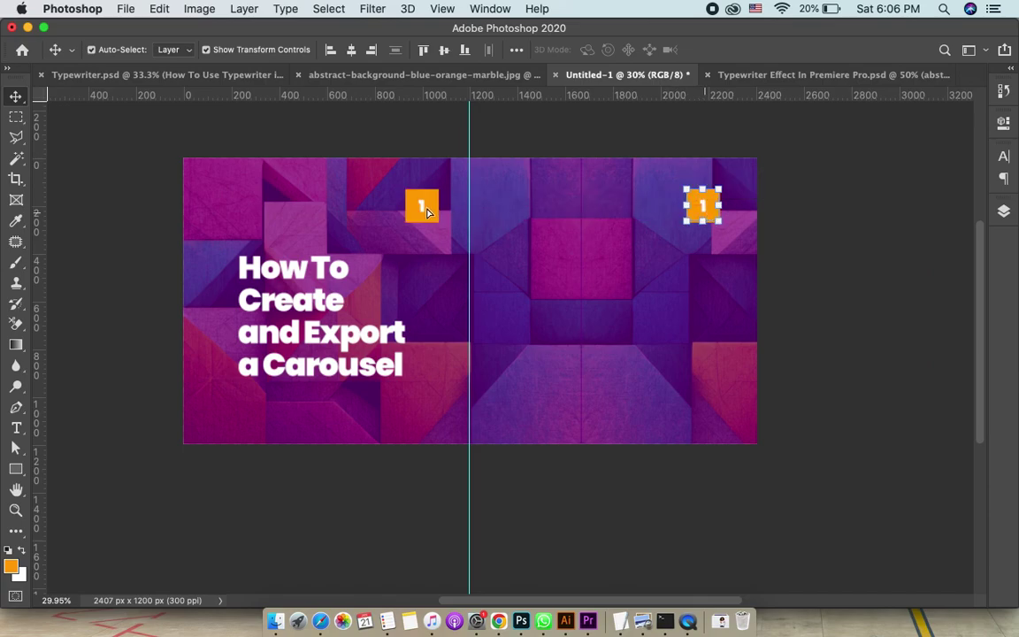
key("super+z")
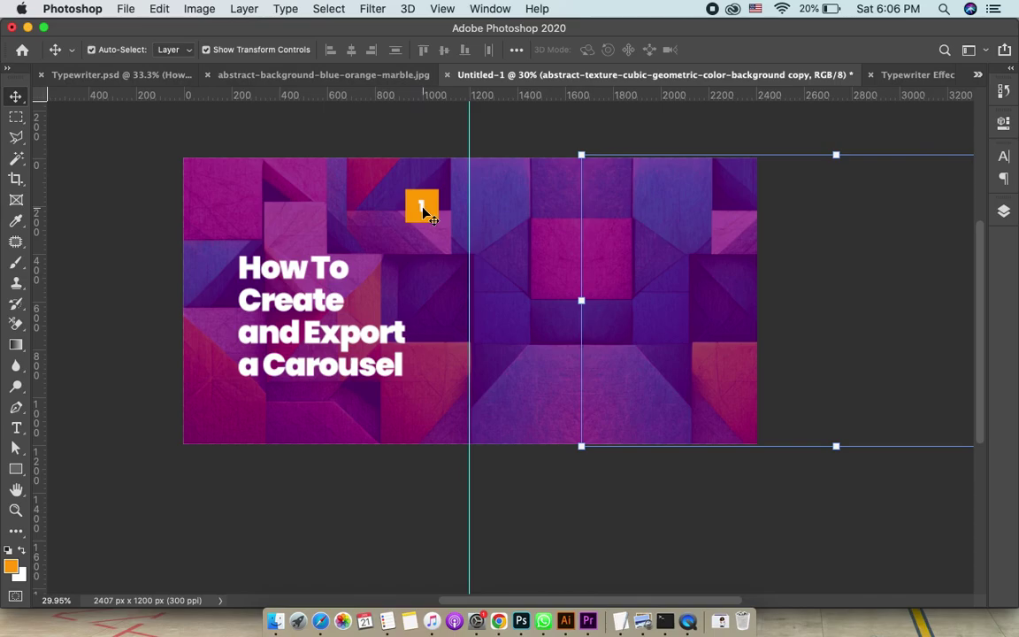
Step: Reselect the badge layers and duplicate the badge to the second slide's top-right corner
left_click(423, 212)
scroll(429, 190, "up", 6)
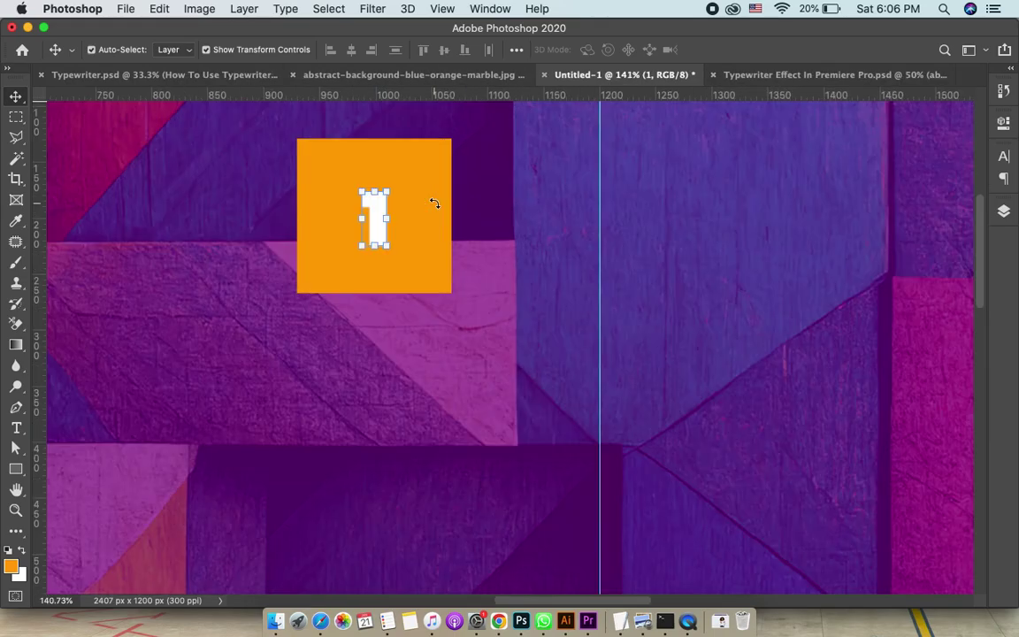
scroll(435, 225, "up", 5)
left_click(435, 223)
scroll(434, 222, "down", 5)
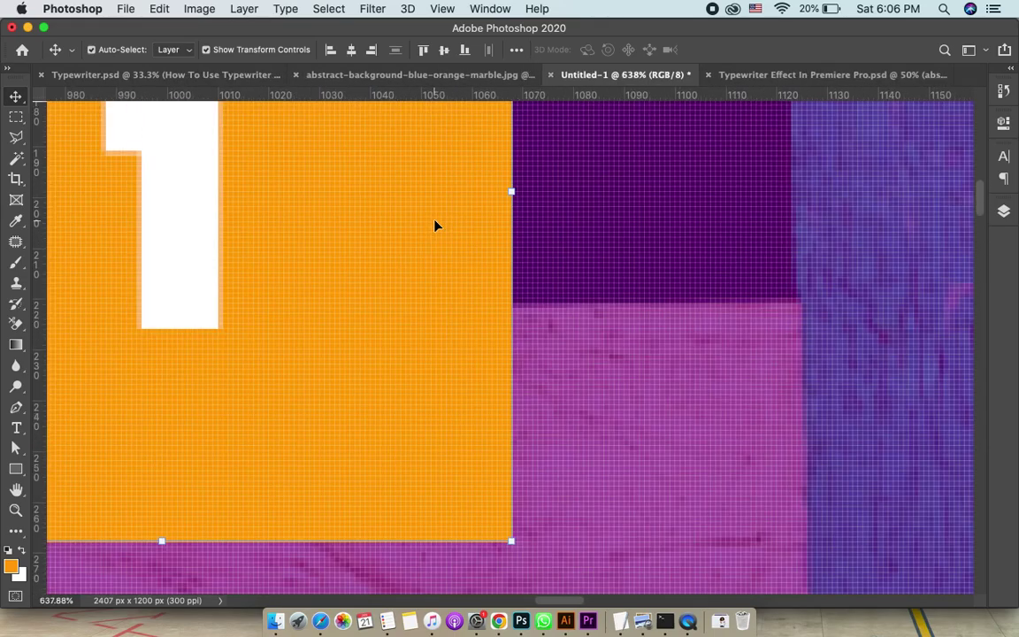
scroll(434, 223, "down", 5)
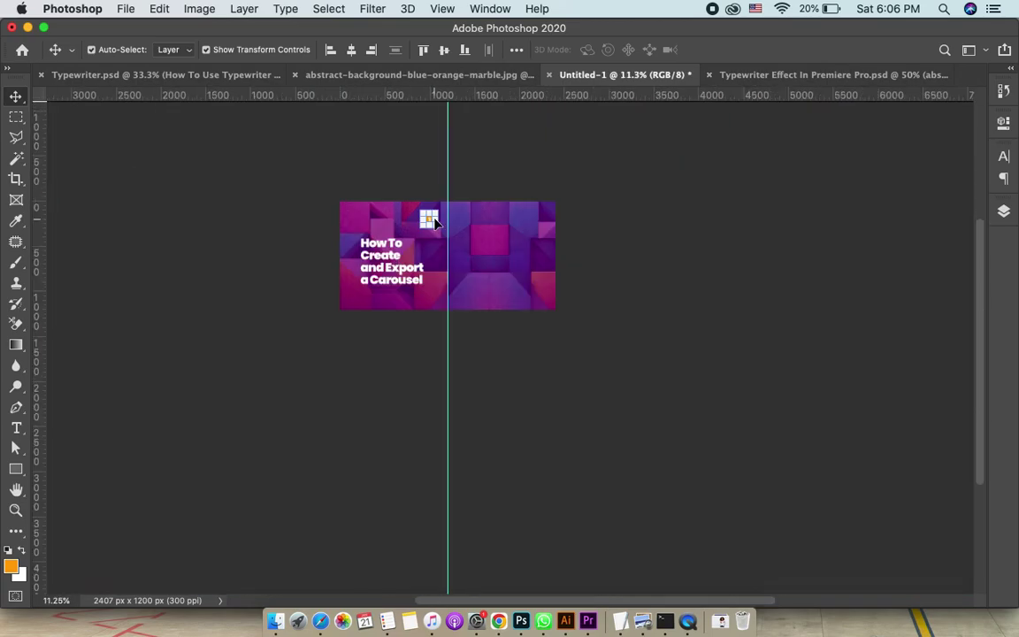
scroll(434, 221, "up", 3)
scroll(435, 218, "up", 2)
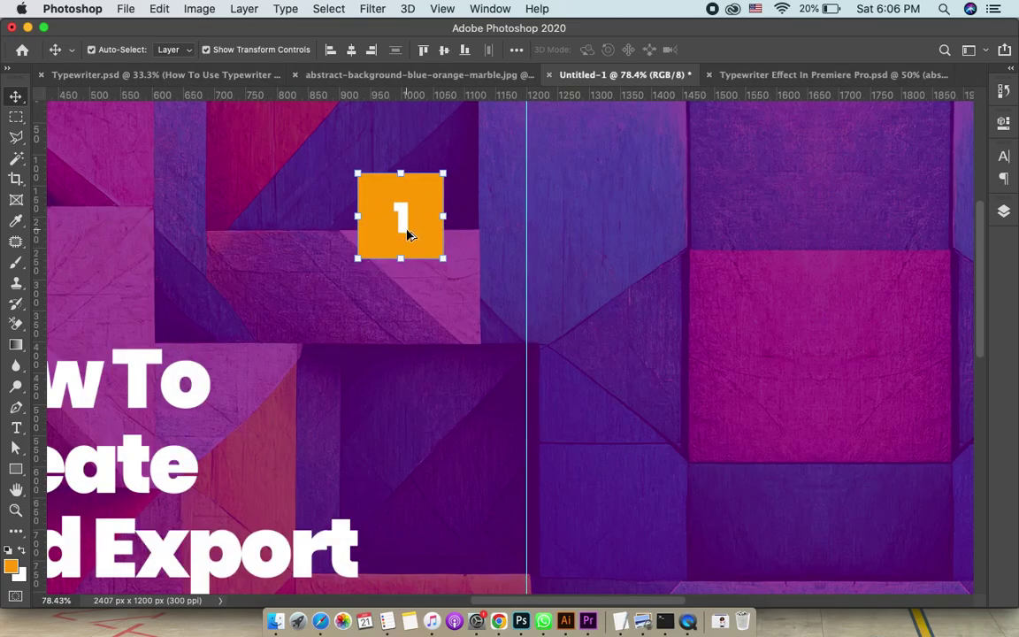
left_click(408, 235)
left_click_drag(410, 231, 929, 259)
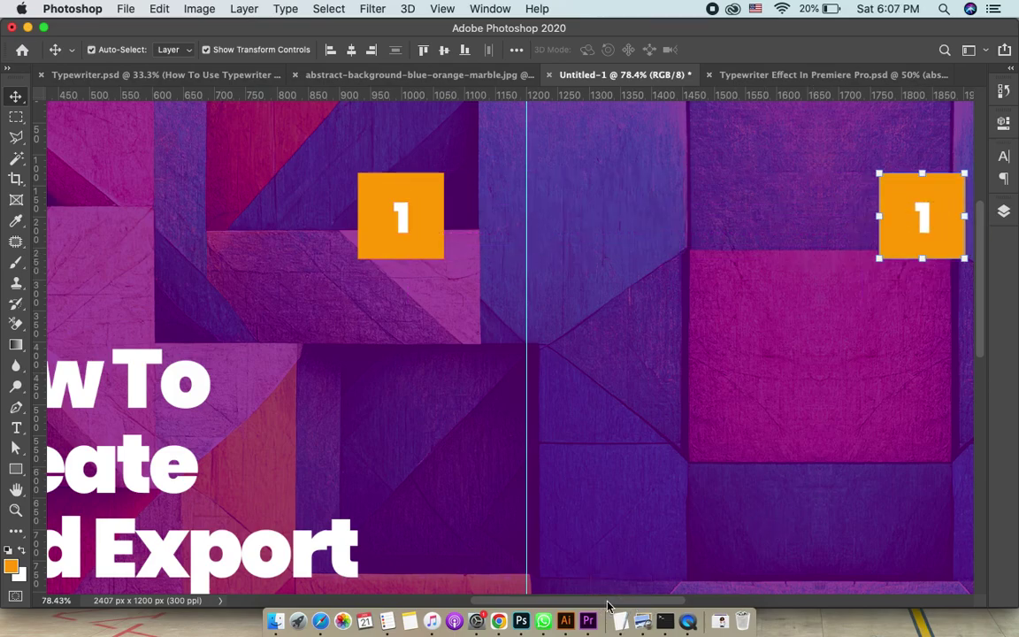
left_click_drag(602, 602, 757, 603)
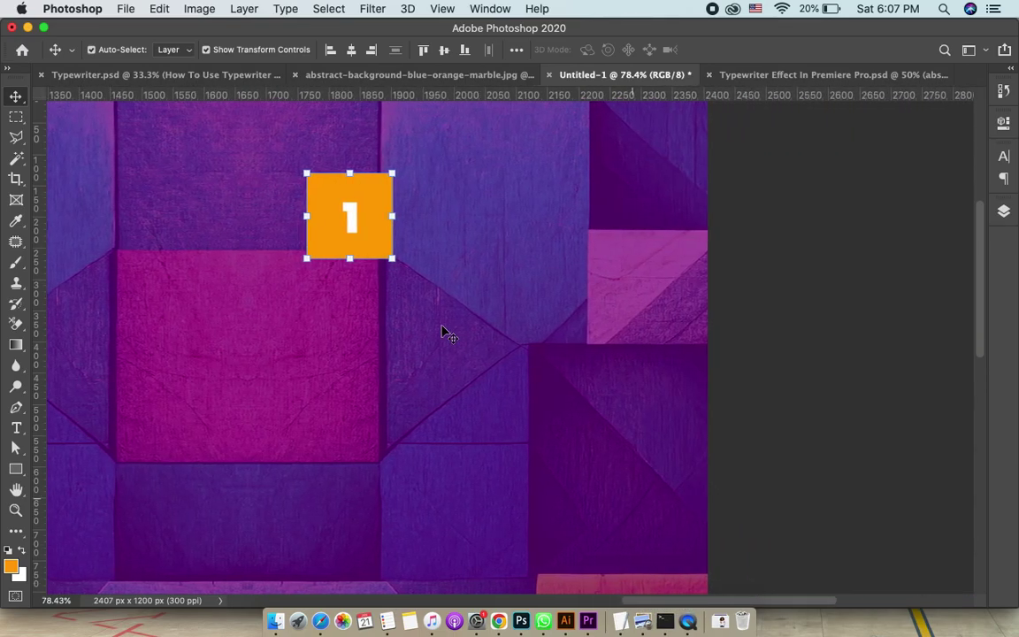
left_click_drag(354, 219, 566, 221)
Step: Retype the copied badge's number as 2 and nudge it left to centre it in the orange square
left_click(677, 211)
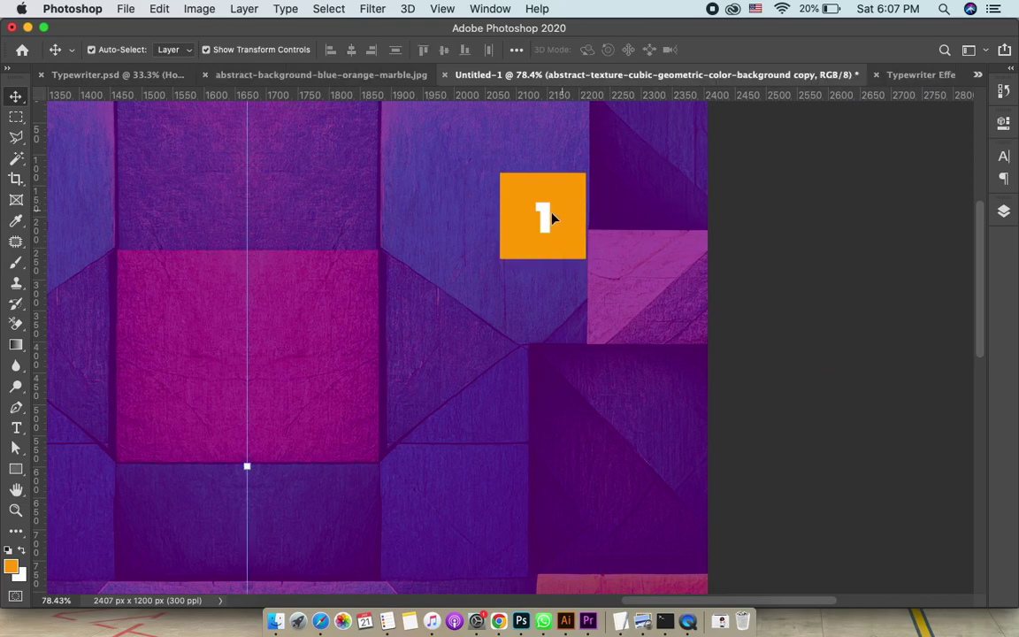
left_click(543, 219)
scroll(543, 221, "up", 5)
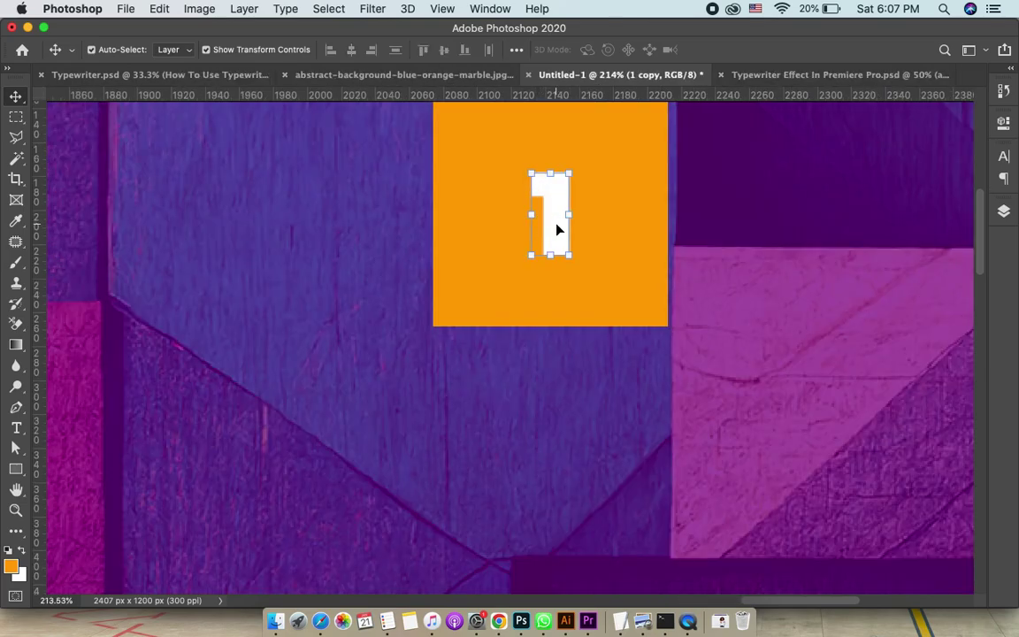
double_click(556, 222)
type("2")
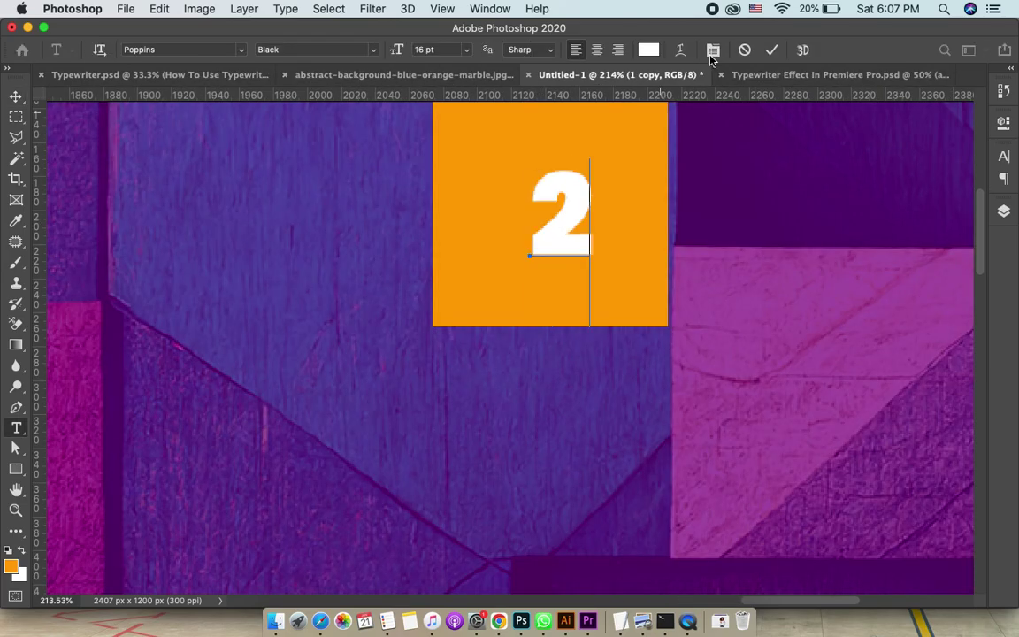
left_click(770, 52)
key("v")
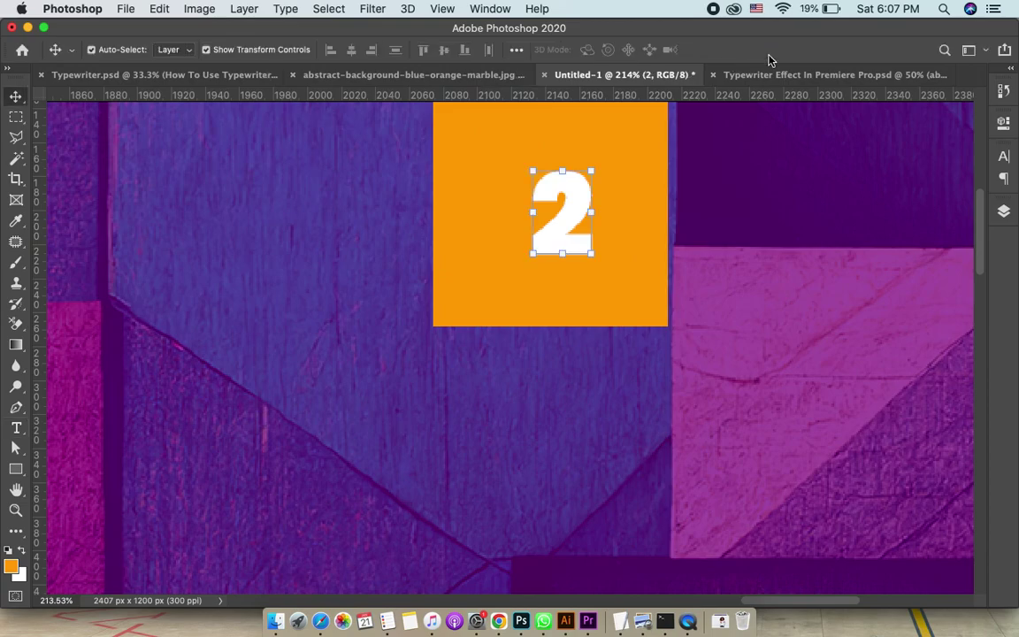
key("Left")
key("Left")
key("Left")
key("Left")
key("Left")
key("Left")
key("Left")
key("Left")
key("Left")
key("Left")
key("Left")
key("Left")
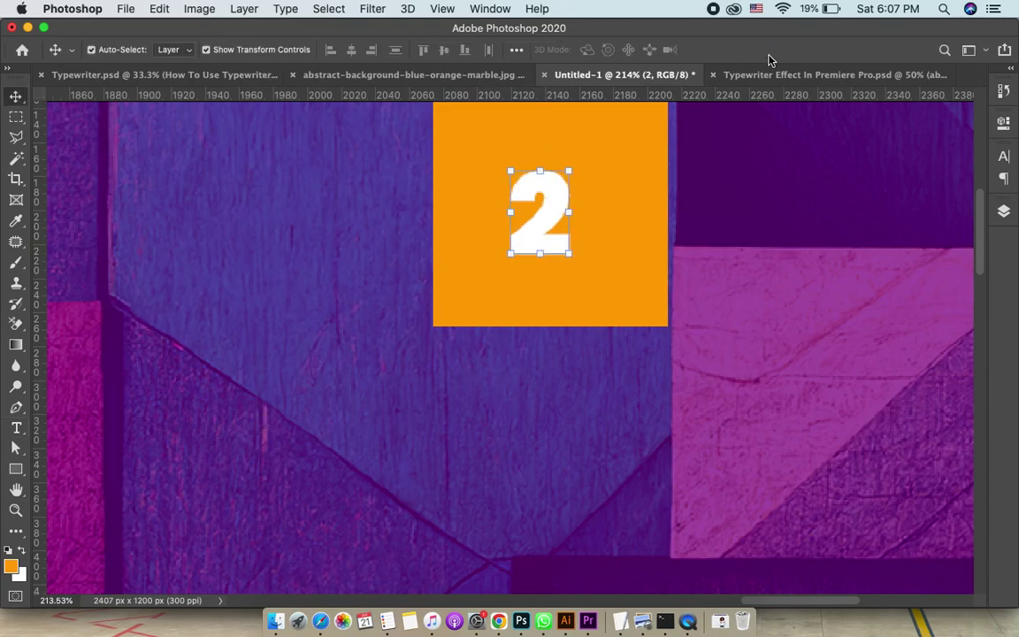
key("super+0")
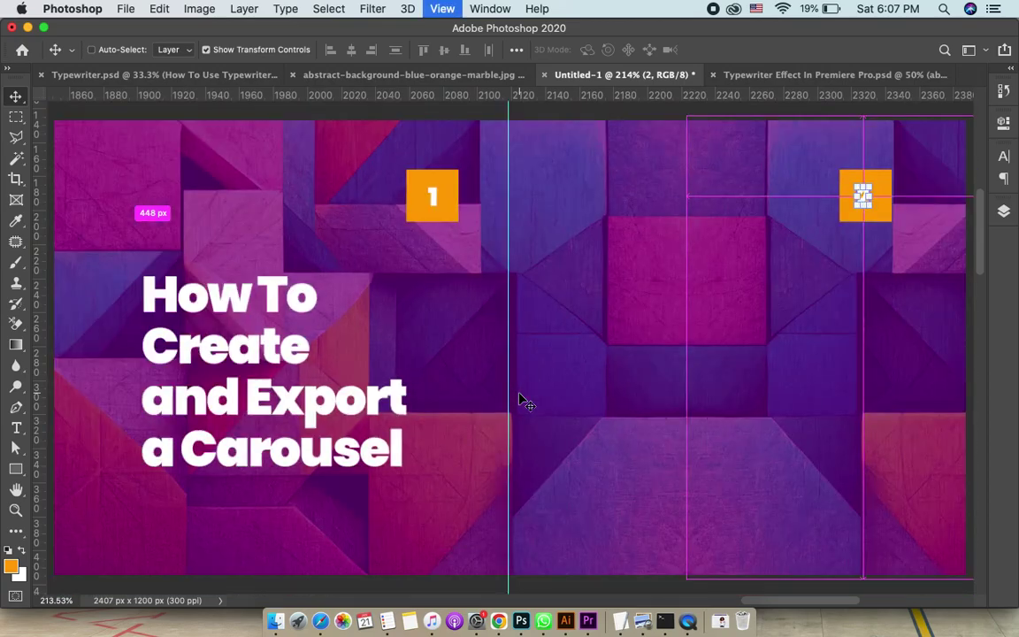
Step: Duplicate the title onto the right slide, retype it as two-line 'Second Slide', and nudge it down
left_click(232, 444)
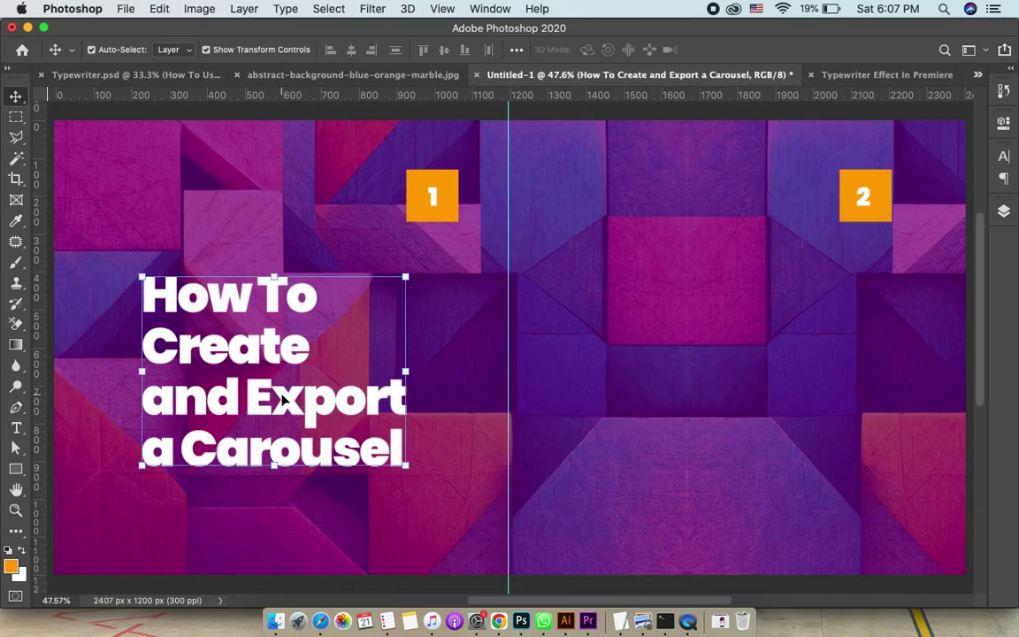
left_click_drag(283, 400, 739, 398)
double_click(741, 396)
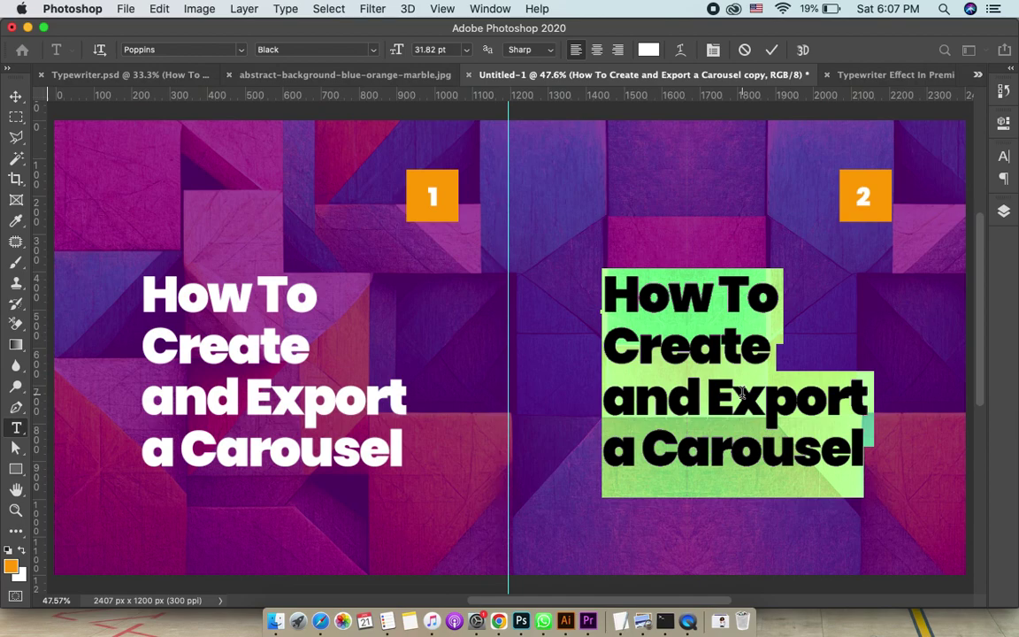
type("Sec")
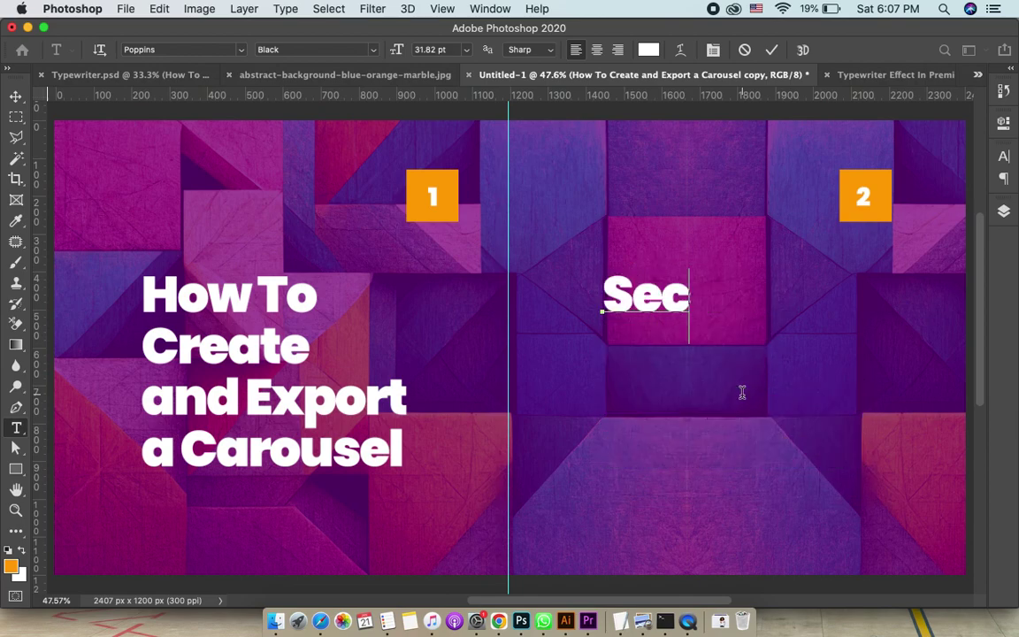
type("ond")
key("Return")
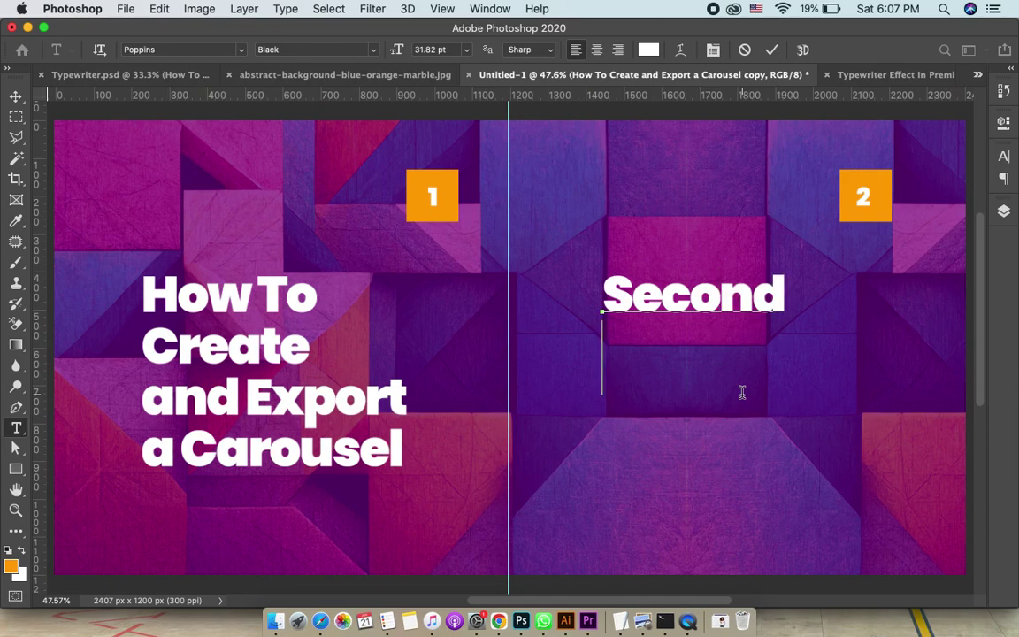
type("Slide")
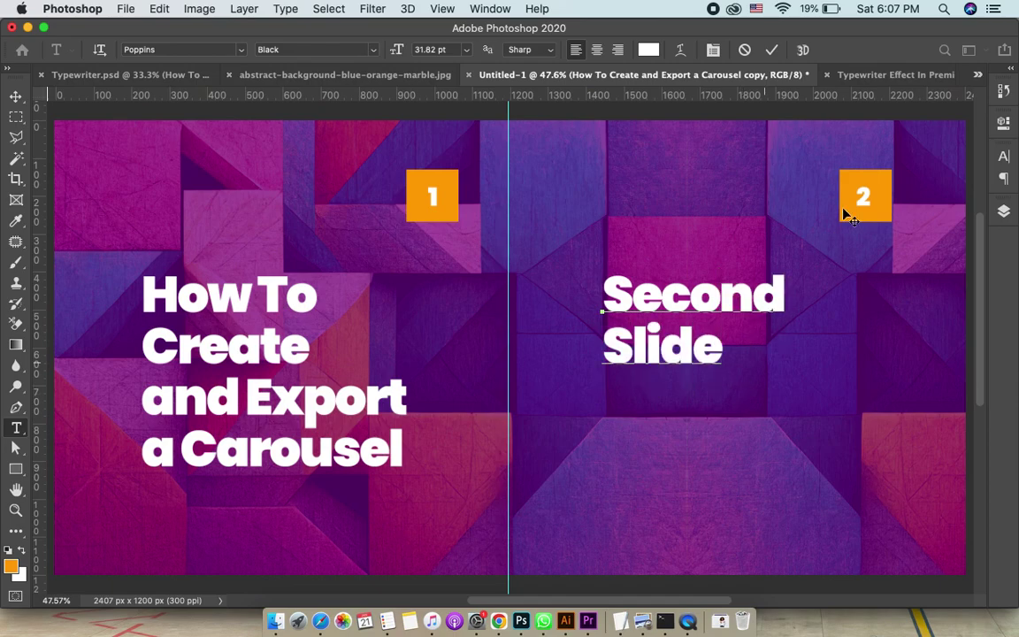
left_click(771, 50)
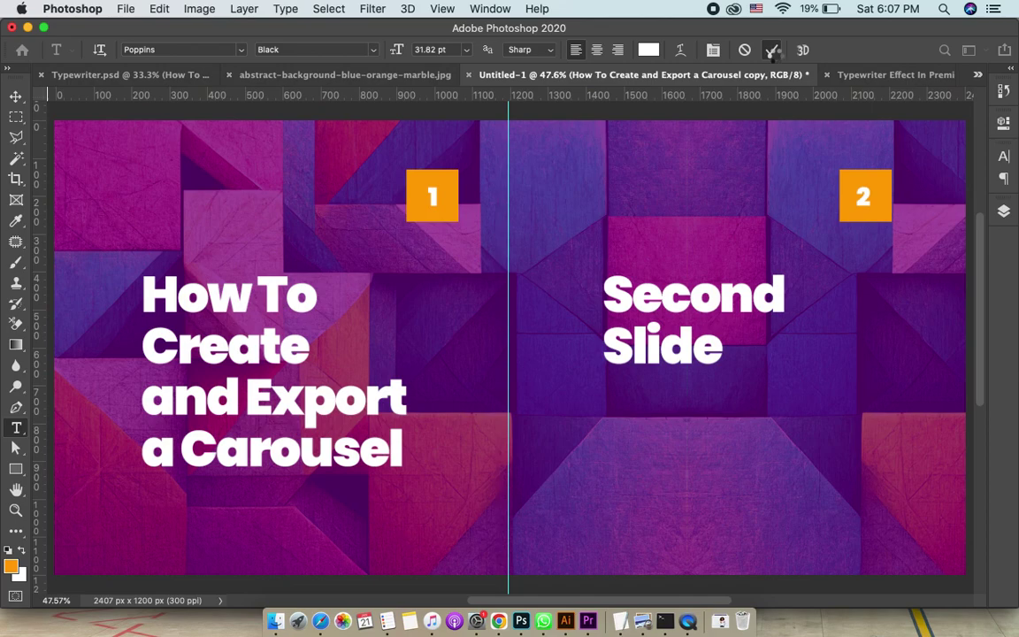
key("v")
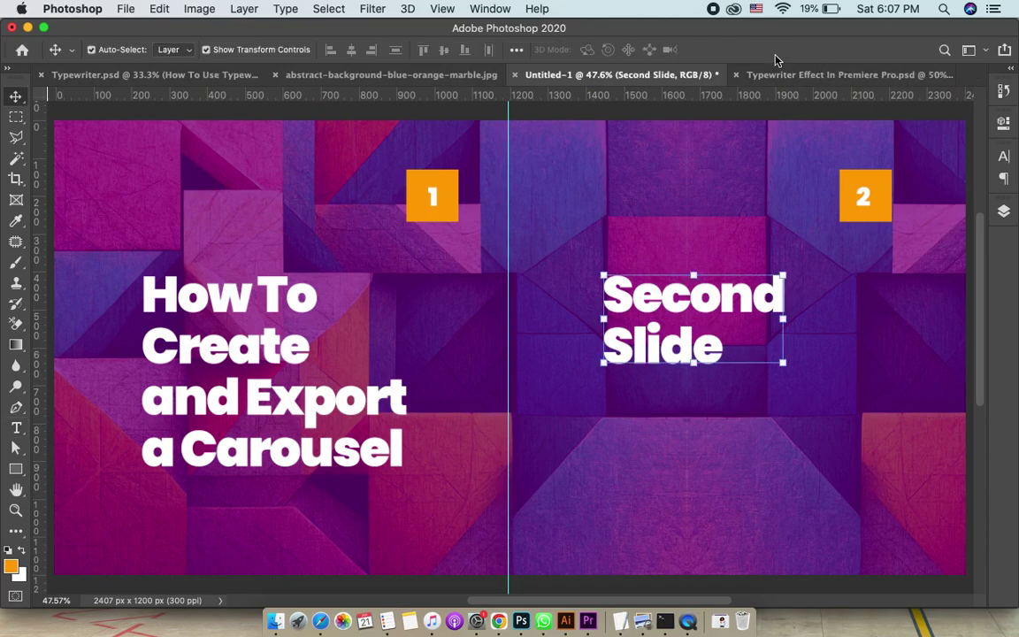
key("shift+Down")
key("shift+Down")
key("shift+Down")
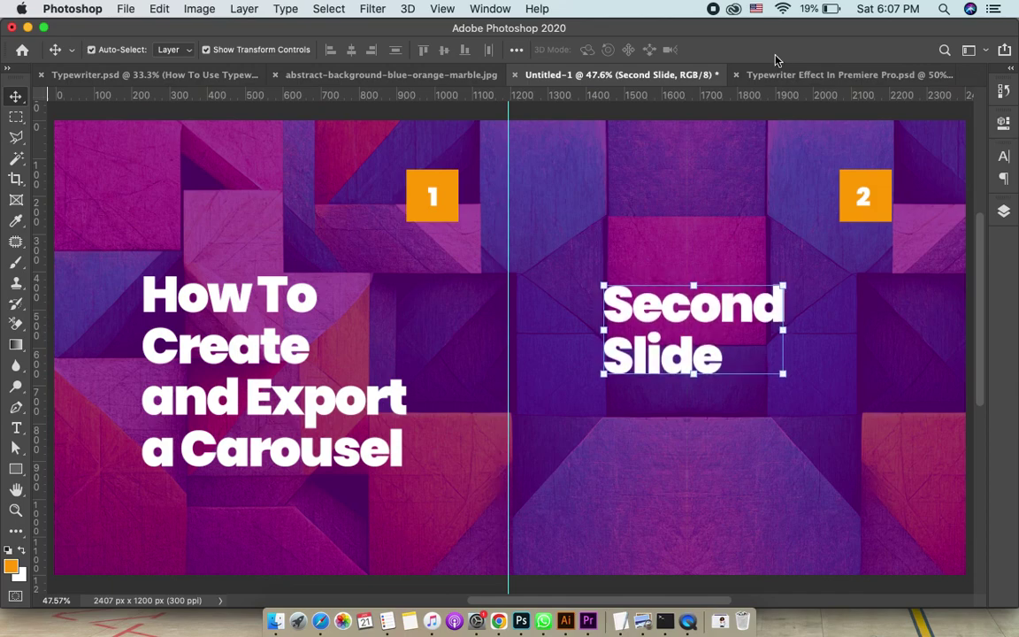
key("Down")
key("Down")
key("Down")
key("Down")
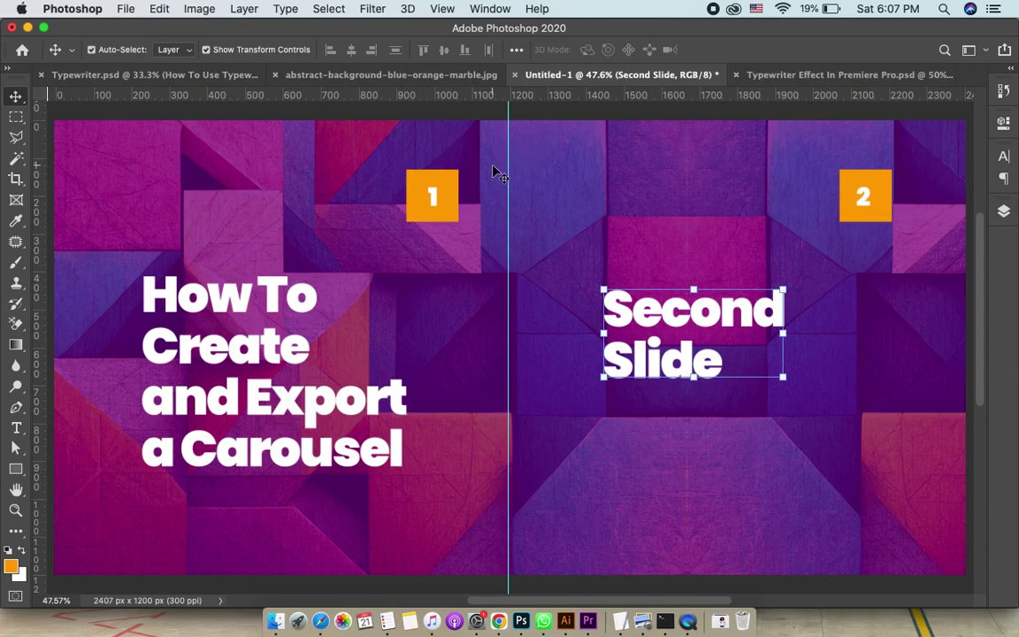
Step: Activate the Slice Tool from the Crop tool's flyout group
key("super+minus")
left_click(16, 179)
right_click(16, 178)
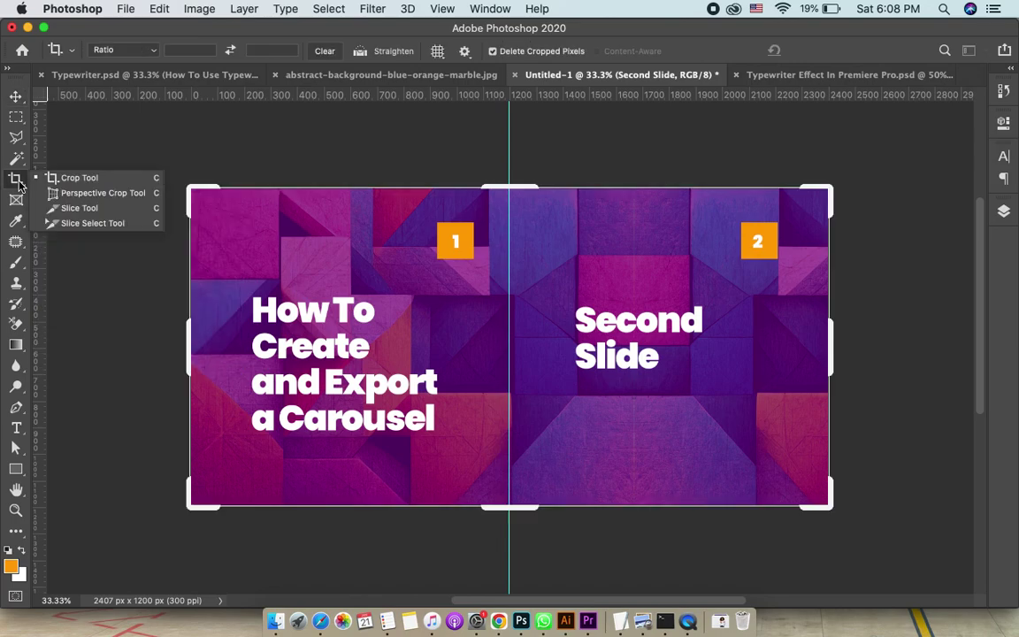
left_click(78, 208)
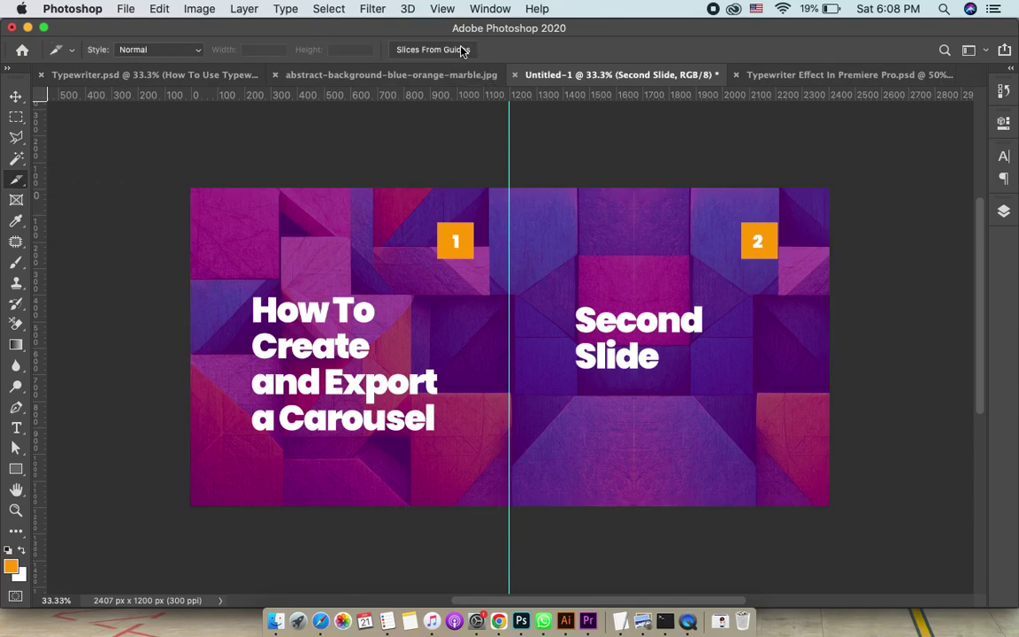